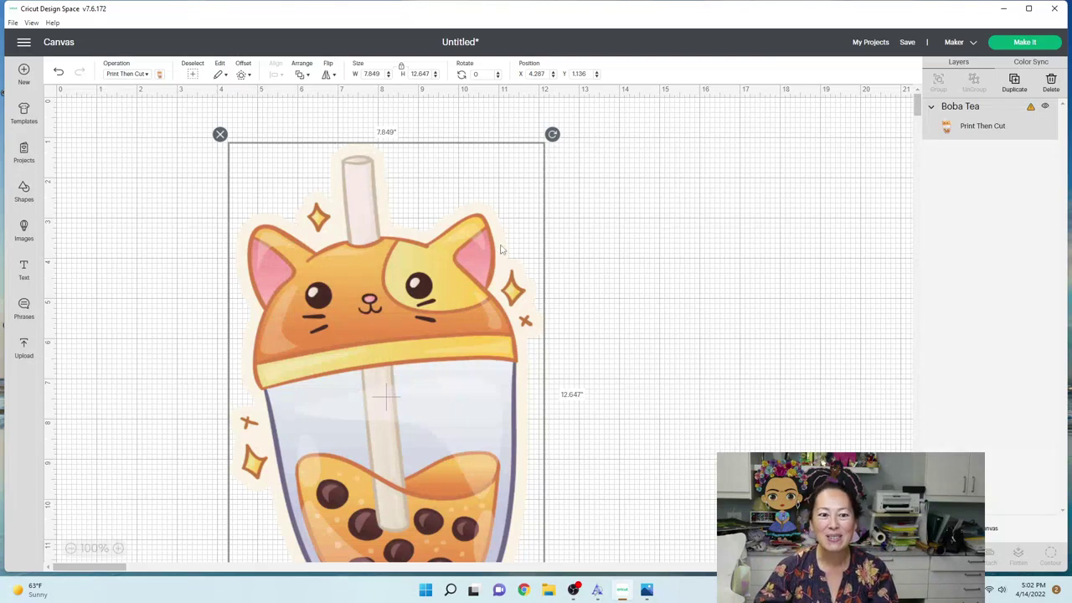
# Scale the boba tea image down to about 1.87 by 3.01 inches and place it near the canvas's upper-left corner
pyautogui.scroll(-2, 525, 426)
pyautogui.moveTo(552, 492); pyautogui.dragTo(312, 104)
pyautogui.scroll(2, 265, 124)
pyautogui.moveTo(277, 223); pyautogui.dragTo(171, 226)
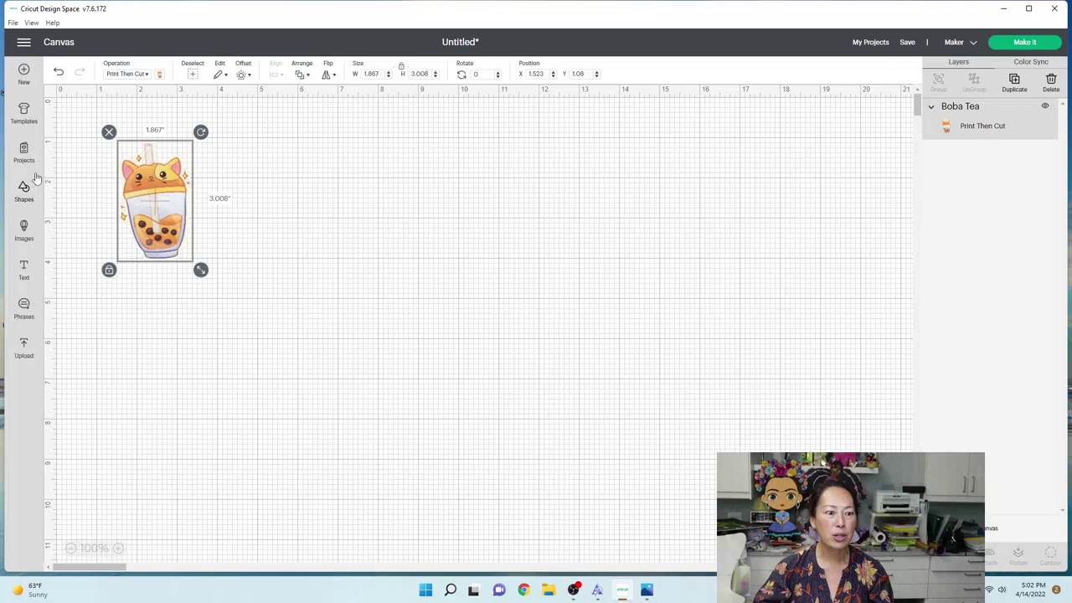
# Search the image library for "mother's day" and browse the designs
pyautogui.click(23, 230)
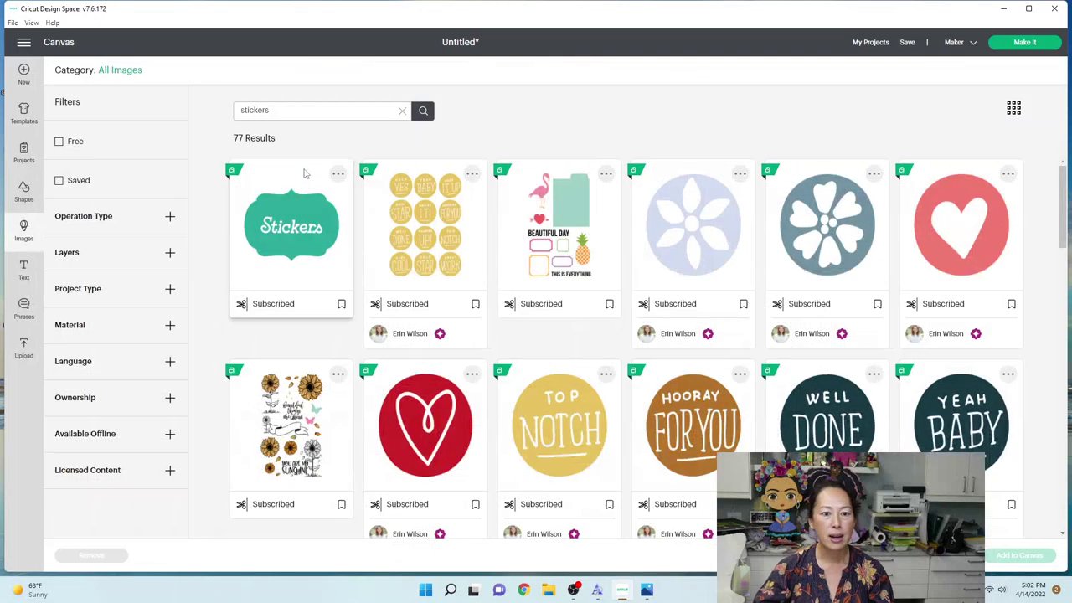
pyautogui.doubleClick(272, 106)
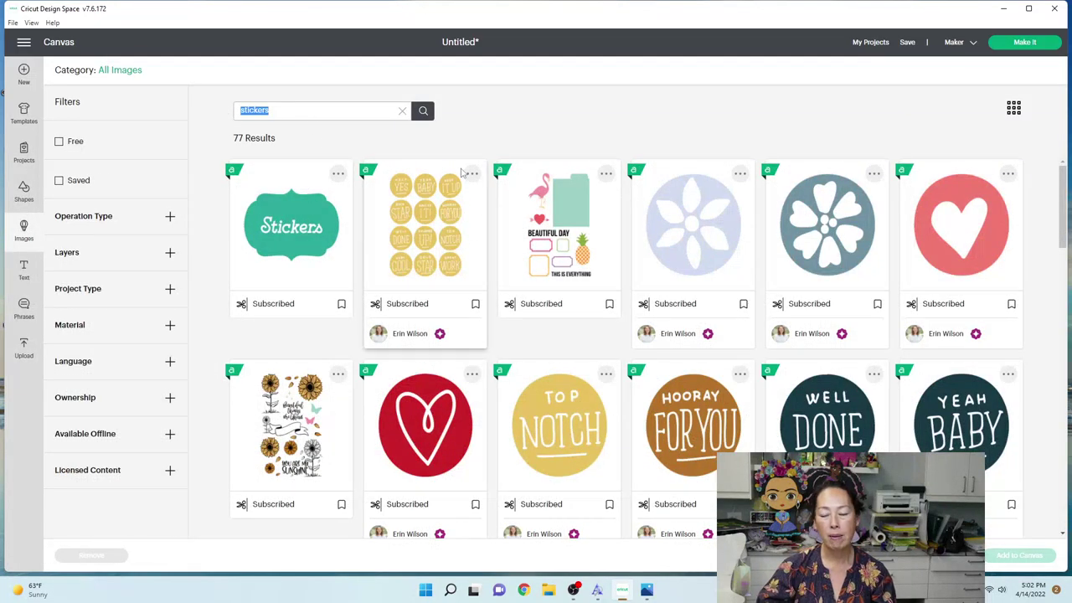
pyautogui.write("mother's day")
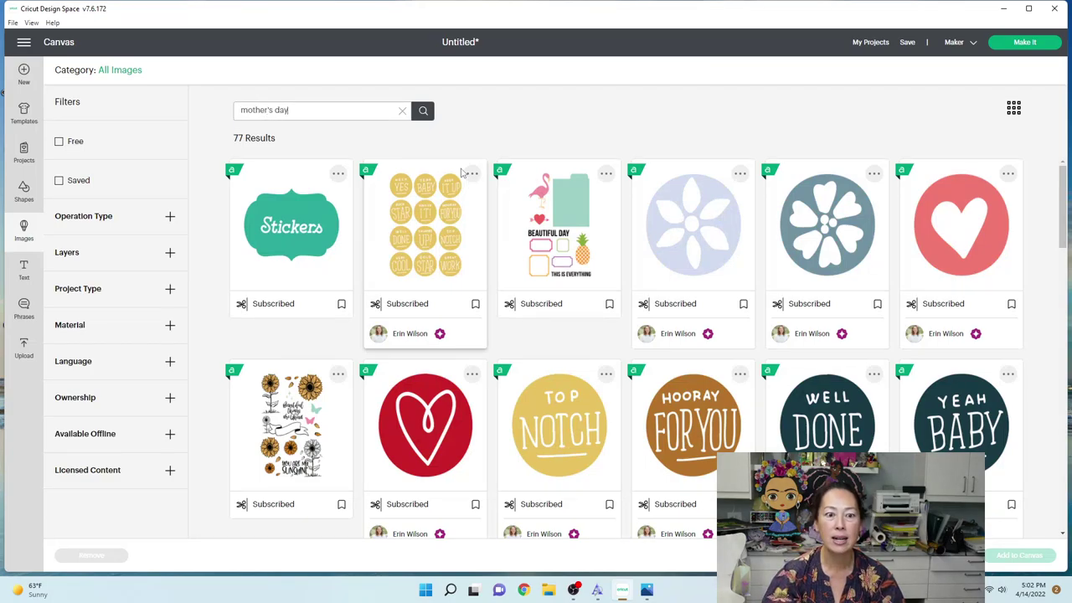
pyautogui.press('Return')
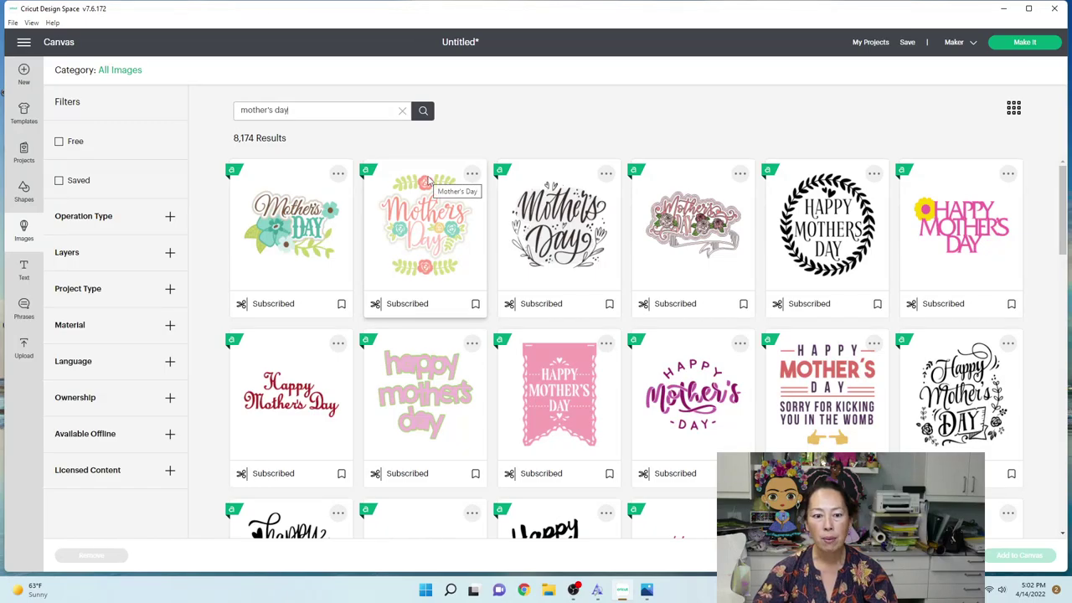
pyautogui.scroll(-2, 429, 184)
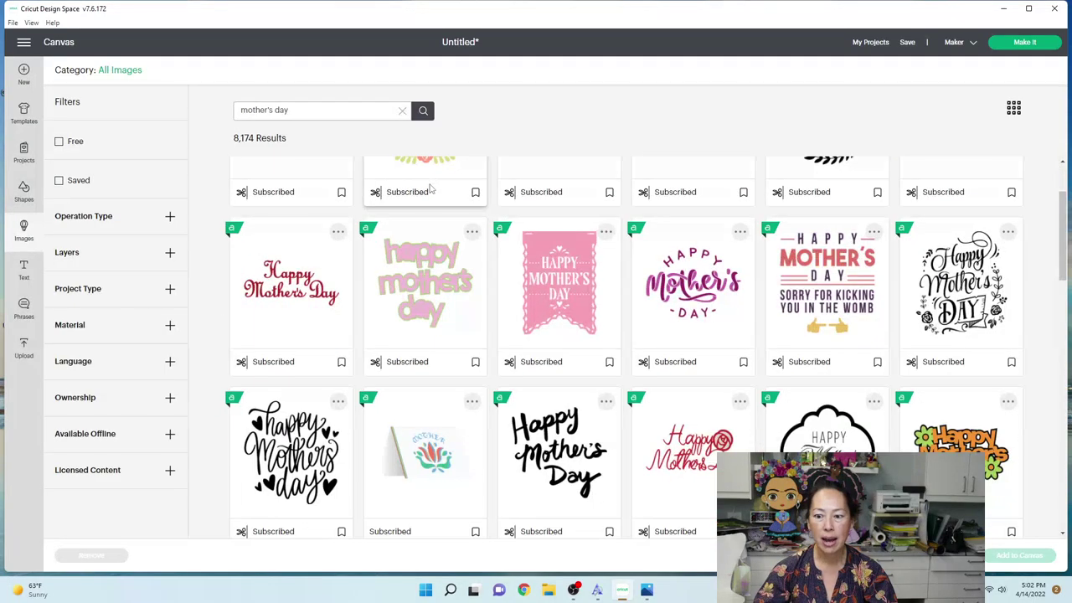
pyautogui.scroll(-2, 431, 189)
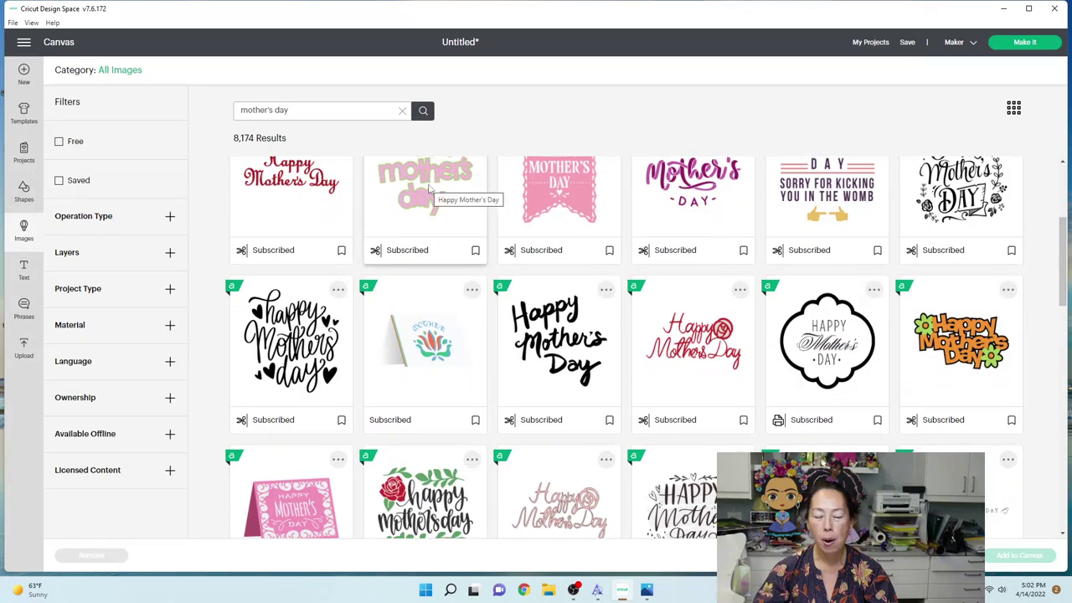
pyautogui.scroll(4, 410, 150)
# Search the image library for "easter" and select the pastel multicolored EASTER lettering
pyautogui.moveTo(329, 109); pyautogui.dragTo(192, 118)
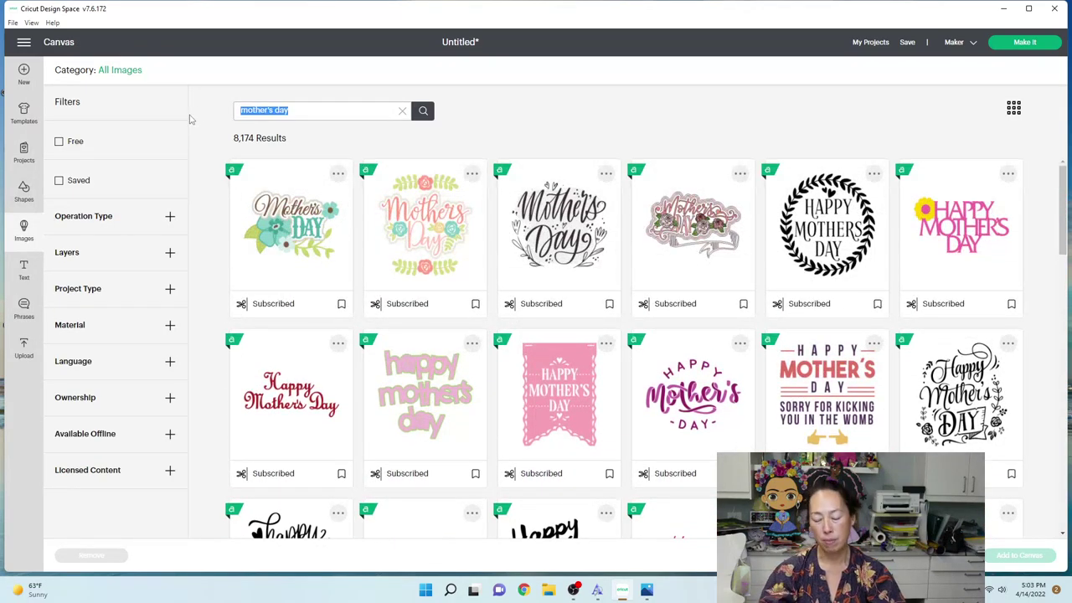
pyautogui.write('easter')
pyautogui.press('Return')
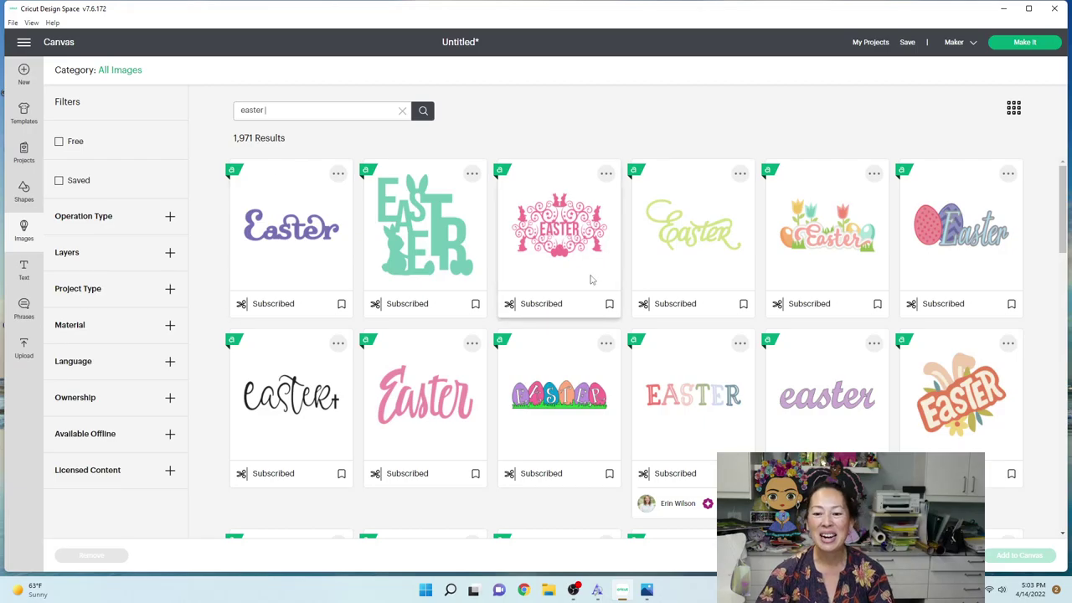
pyautogui.click(683, 395)
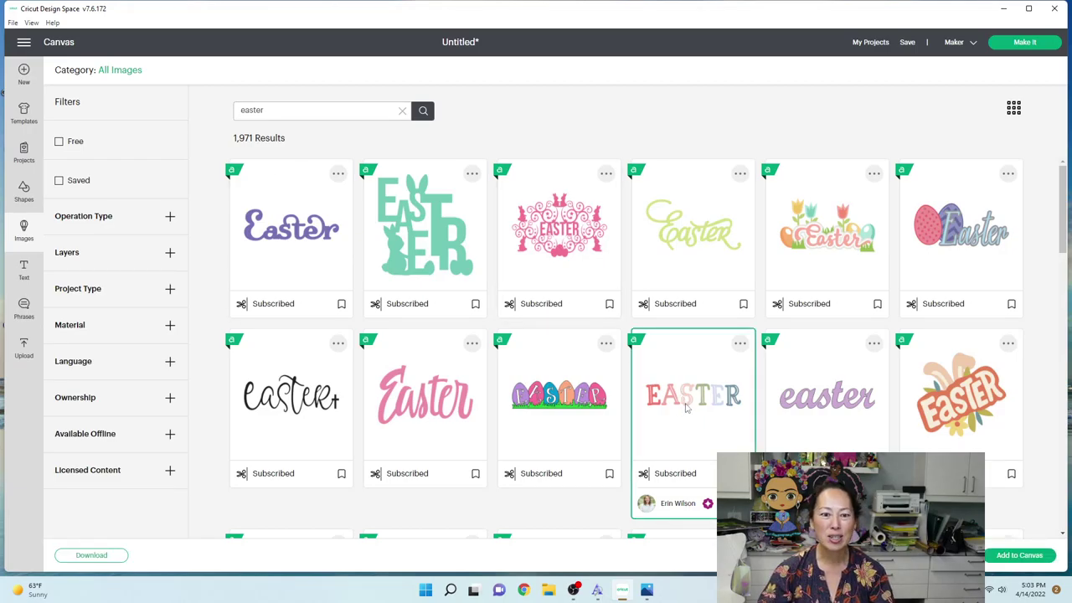
# Add the free black outline bunny holding an egg basket to the image selection
pyautogui.scroll(-7, 687, 414)
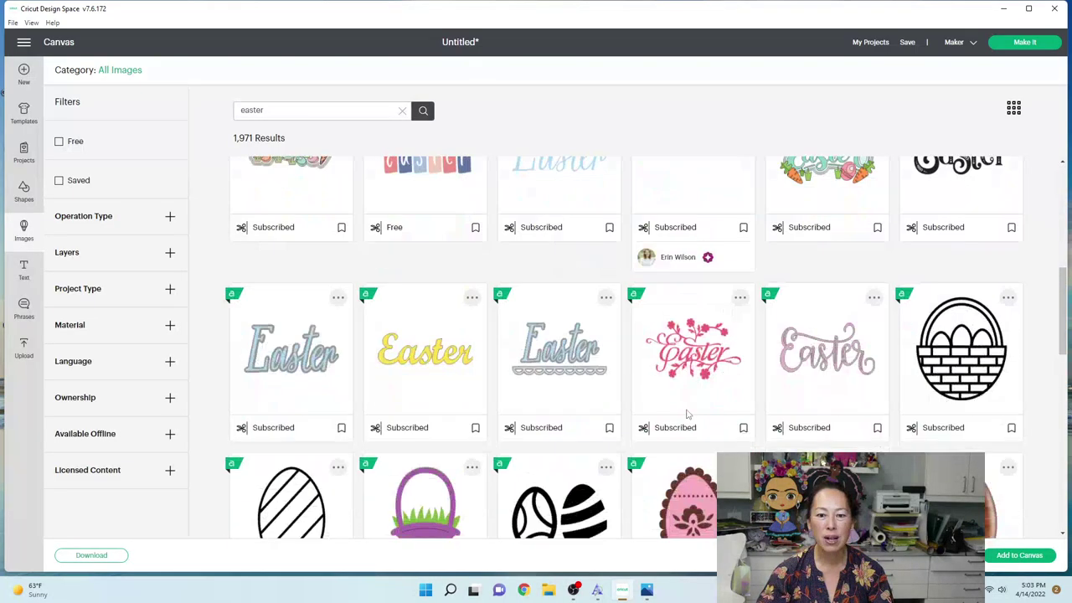
pyautogui.scroll(-10, 685, 413)
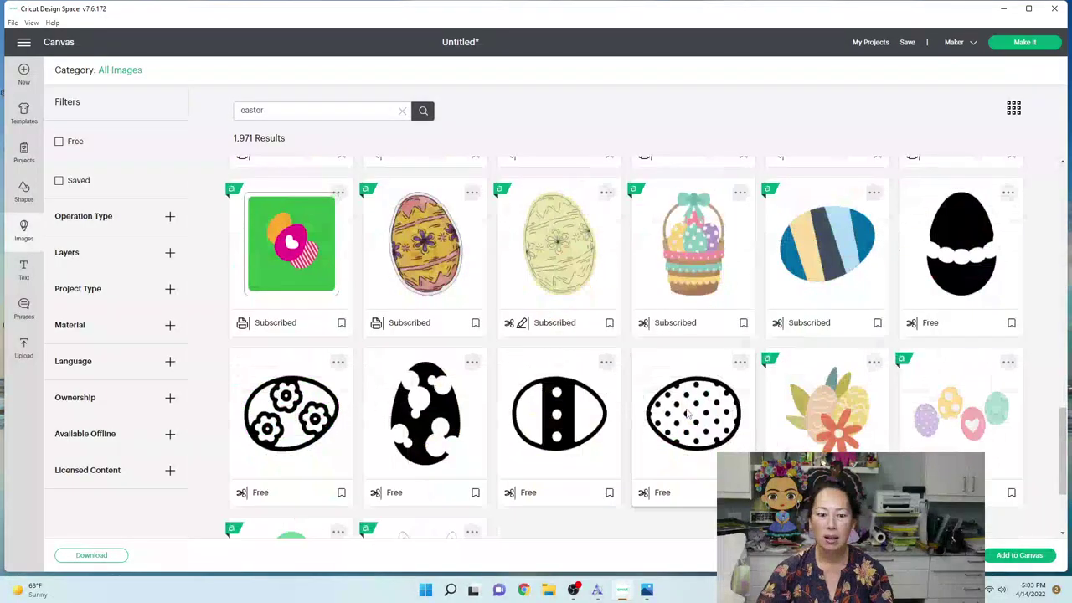
pyautogui.scroll(-5, 586, 319)
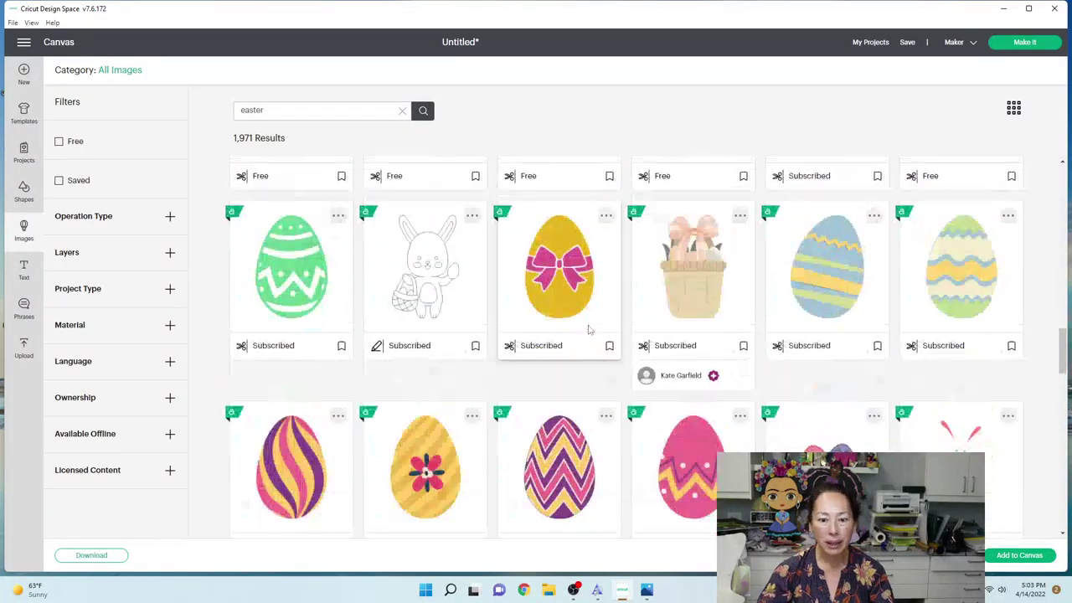
pyautogui.scroll(-4, 589, 330)
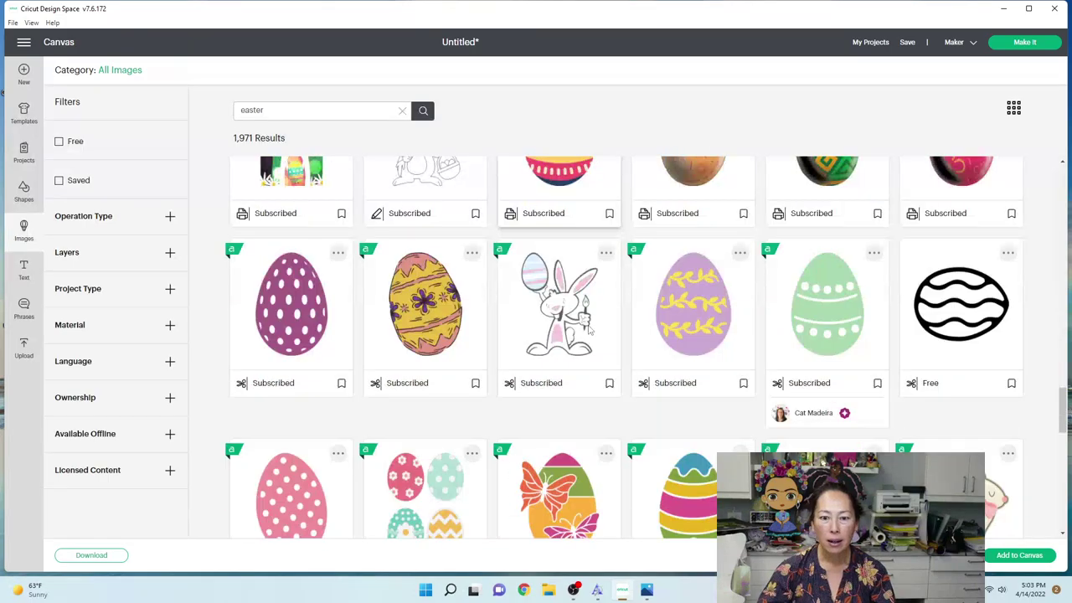
pyautogui.scroll(-1, 589, 330)
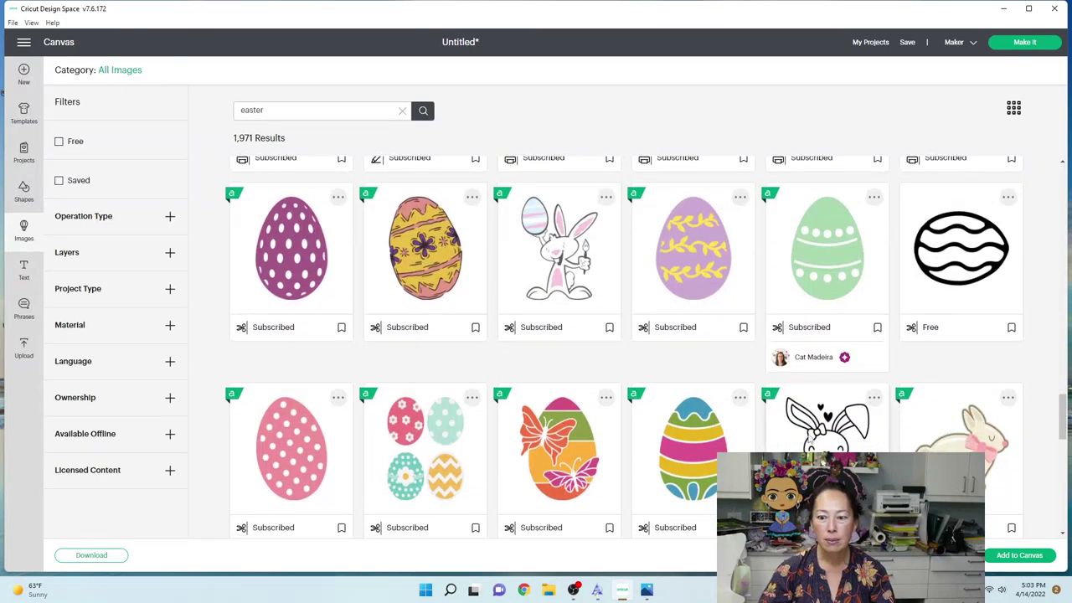
pyautogui.click(811, 437)
# Include the group of three decorated Easter eggs on green leaves in the image selection
pyautogui.scroll(-3, 673, 399)
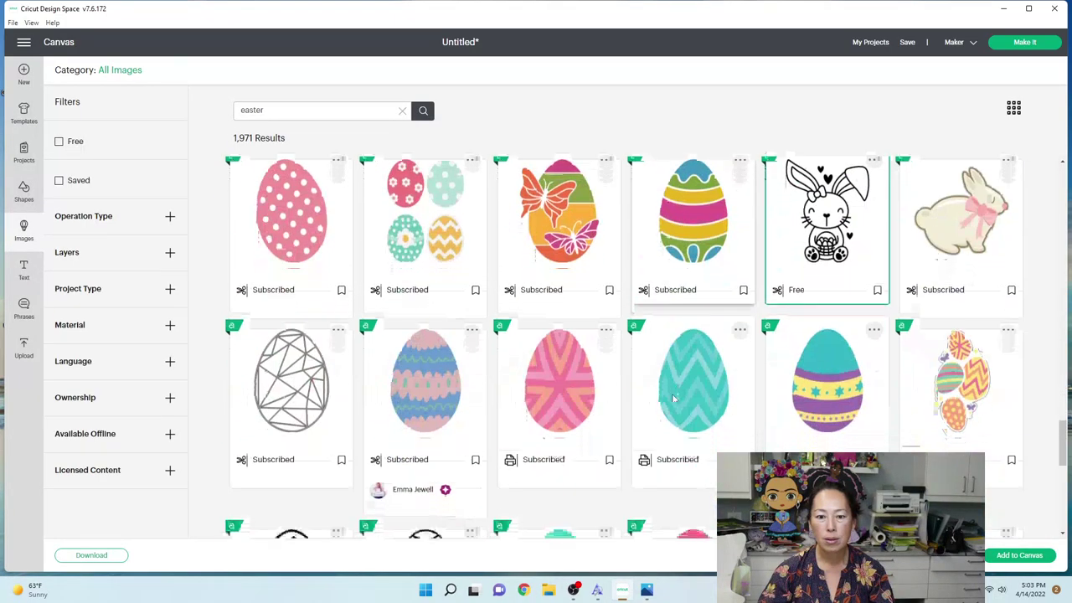
pyautogui.scroll(-2, 675, 398)
pyautogui.scroll(-3, 915, 416)
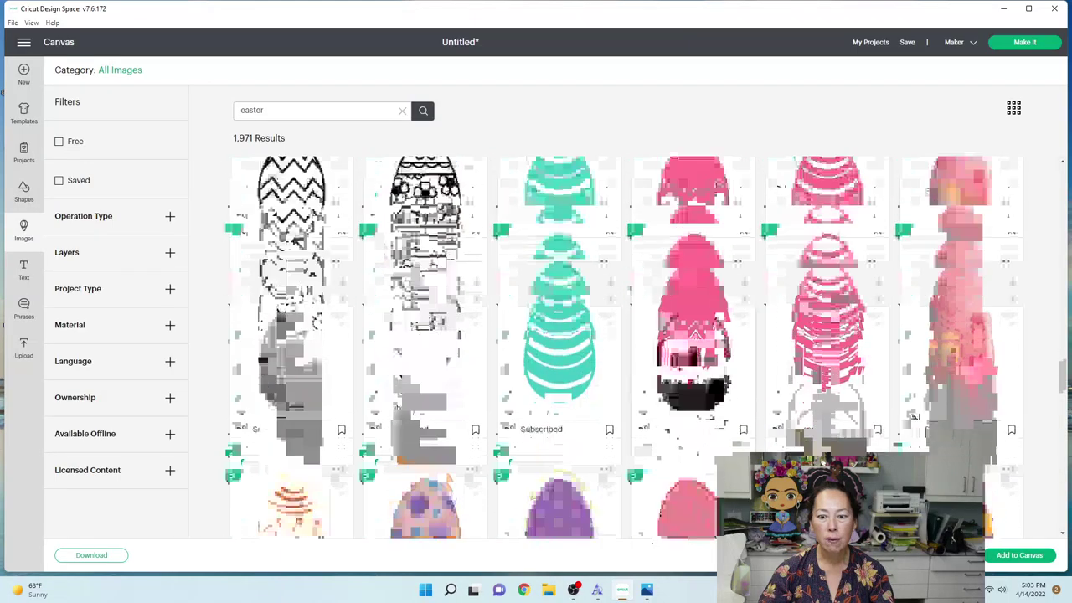
pyautogui.scroll(-2, 594, 441)
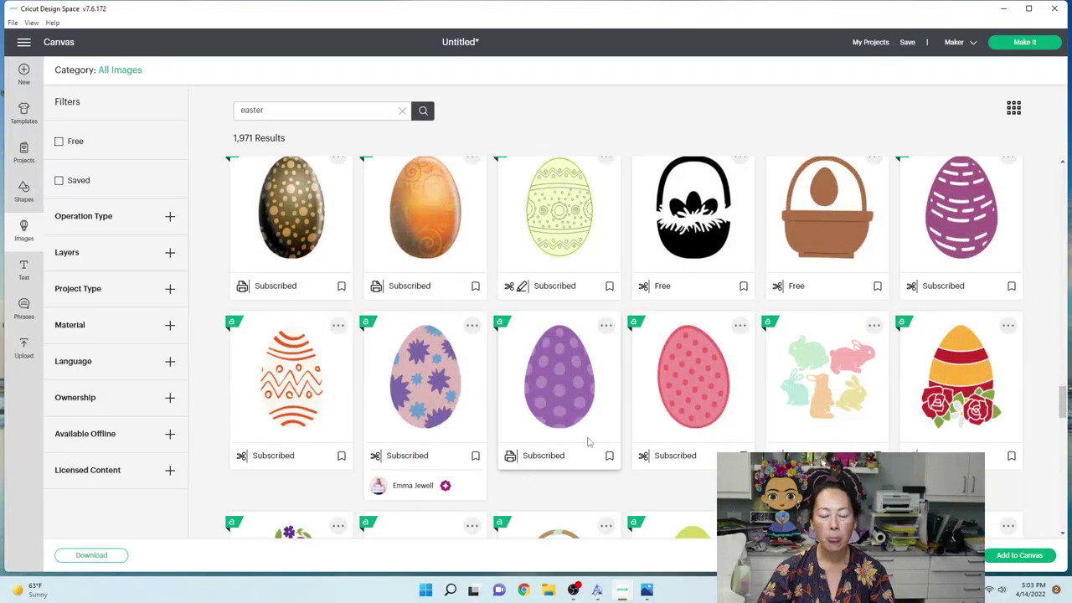
pyautogui.scroll(-3, 594, 442)
pyautogui.click(442, 370)
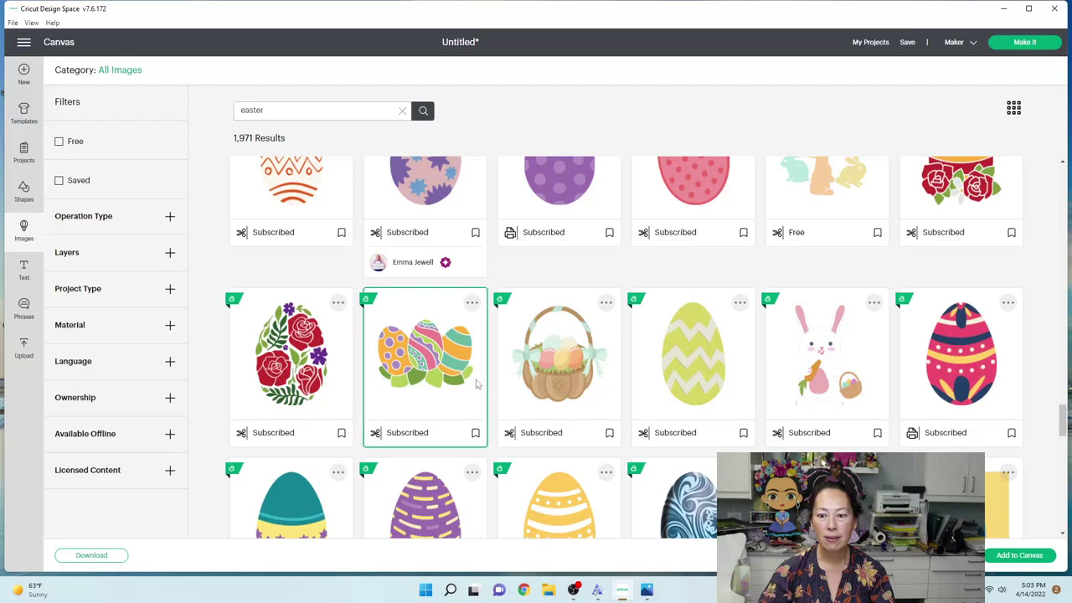
# Also select the white bunny with a carrot and basket, and the brown bunny in a purple egg
pyautogui.scroll(-2, 473, 381)
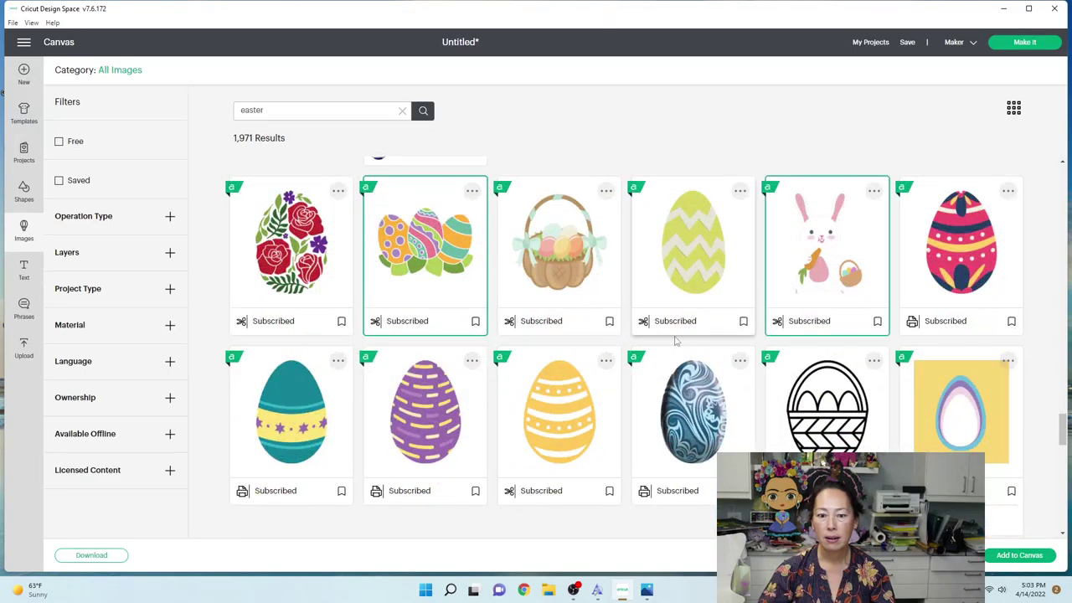
pyautogui.scroll(-4, 570, 368)
pyautogui.click(639, 367)
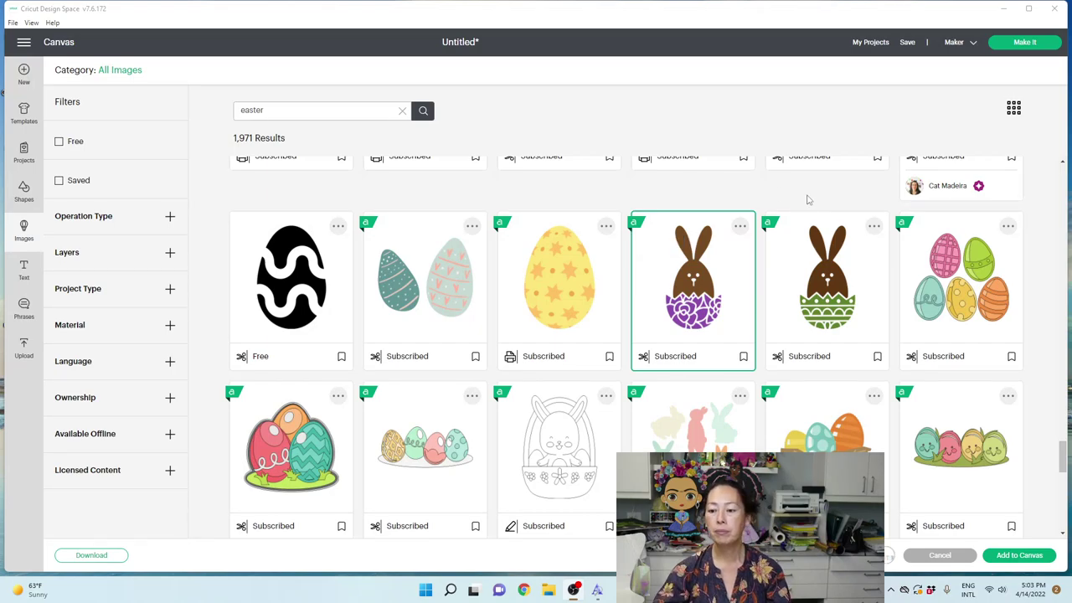
# Insert the selected Easter images on the canvas, move them clear of the boba tea, and deselect them
pyautogui.click(1018, 555)
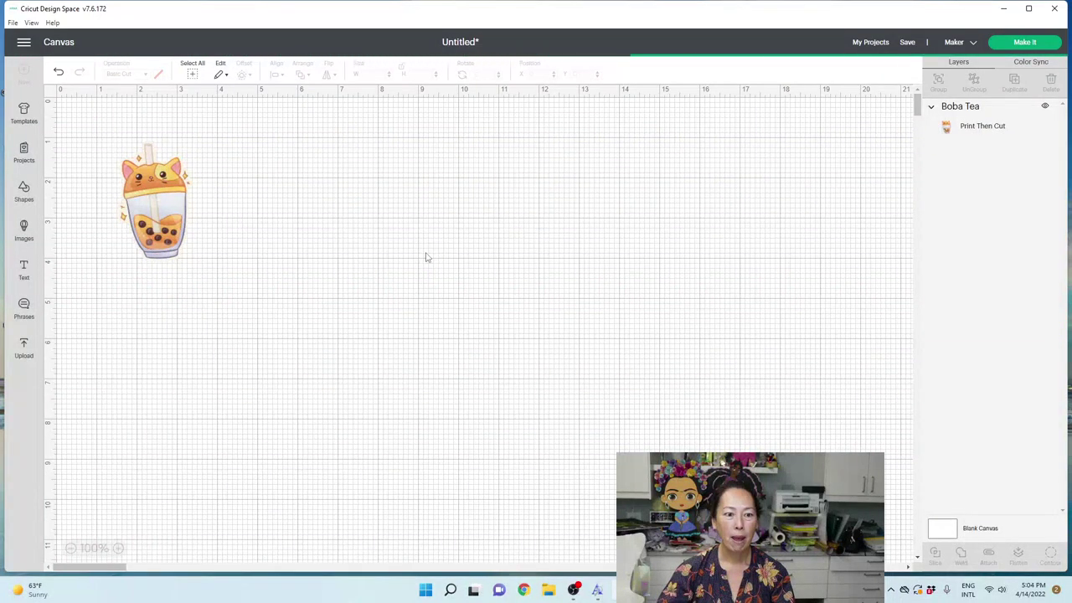
pyautogui.moveTo(252, 251); pyautogui.dragTo(507, 251)
pyautogui.click(240, 234)
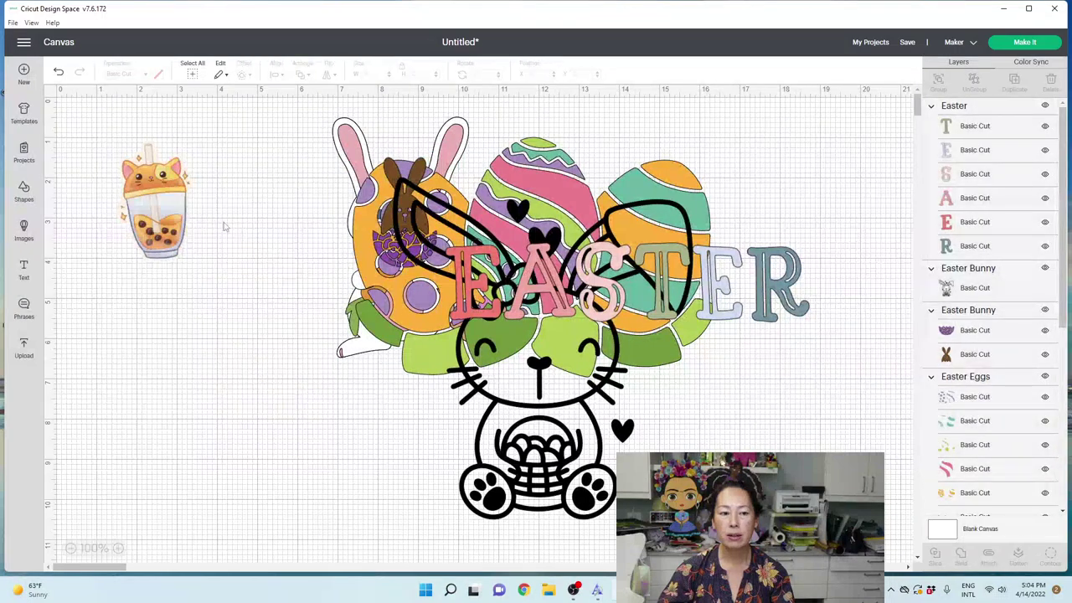
# Duplicate the boba tea image and place the copy below the original at about X 3.72, Y 4.96
pyautogui.click(164, 208)
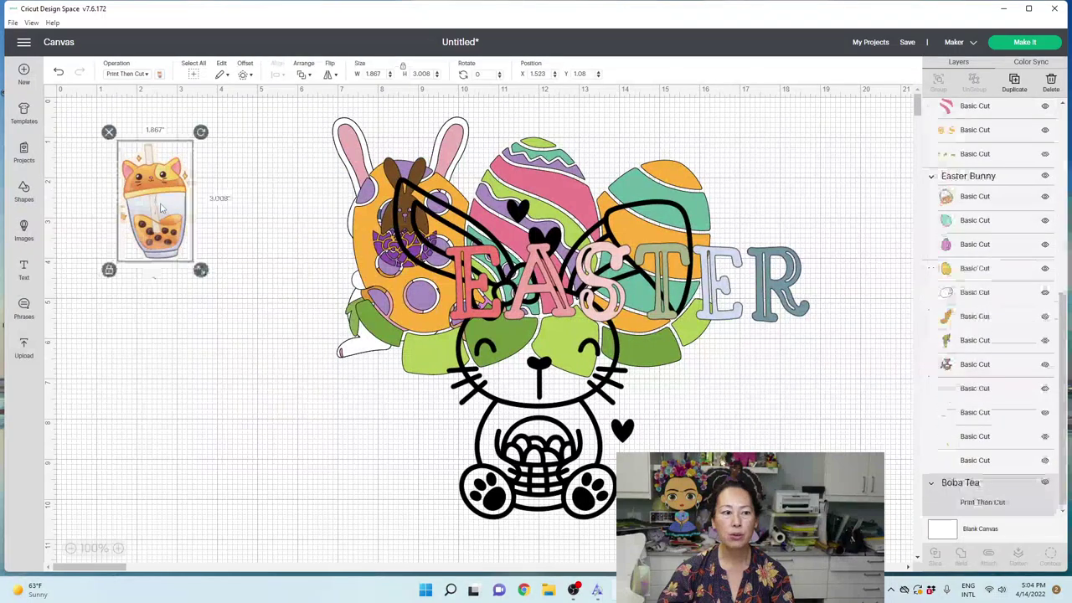
pyautogui.click(1016, 84)
pyautogui.moveTo(152, 195); pyautogui.dragTo(240, 352)
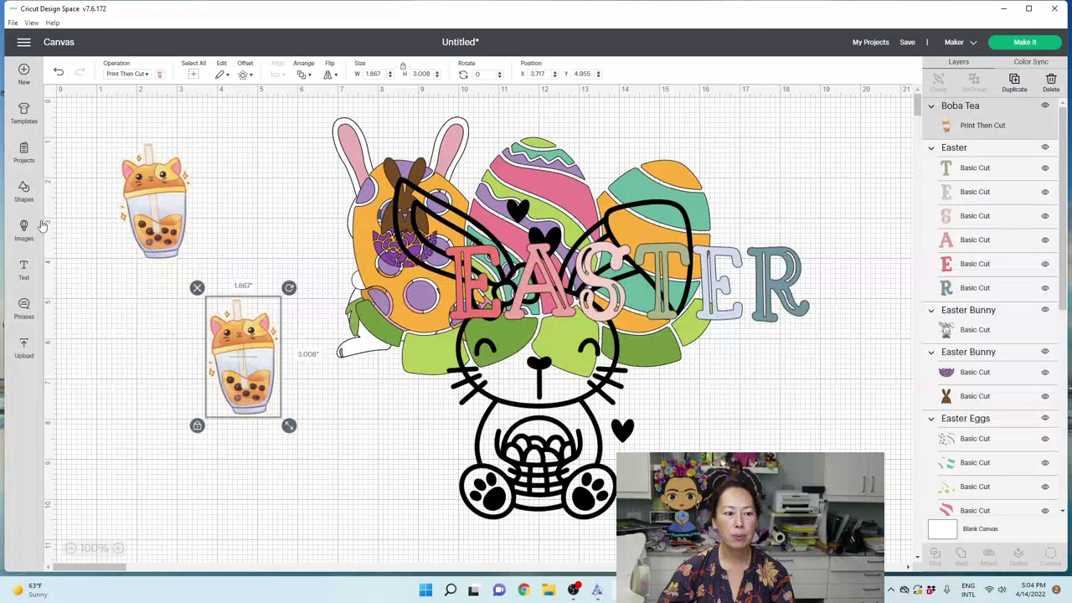
# Add a text object reading "boba love" to the canvas
pyautogui.click(23, 270)
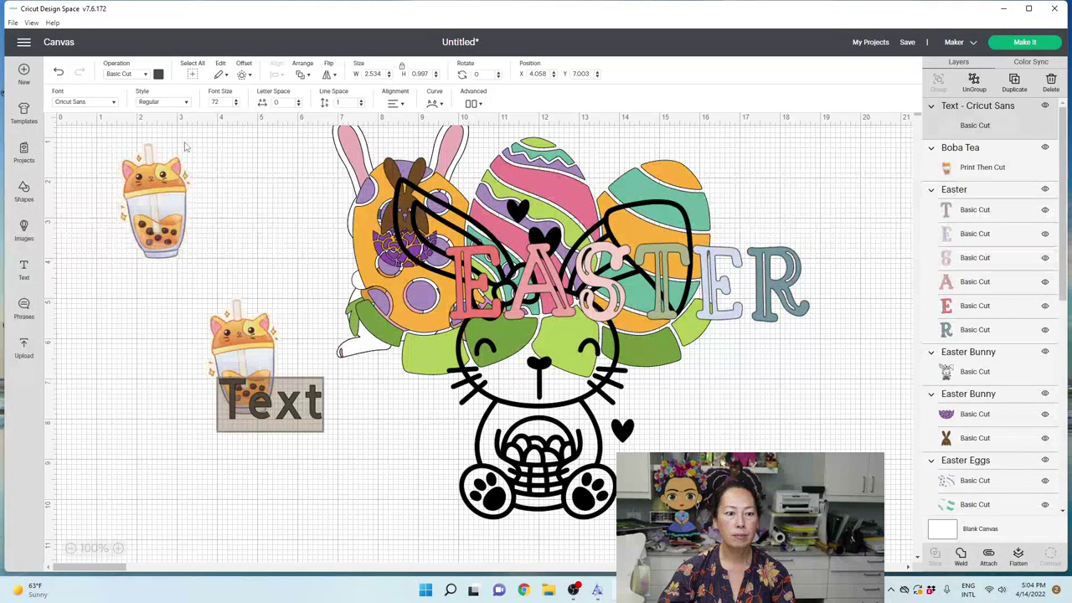
pyautogui.click(317, 408)
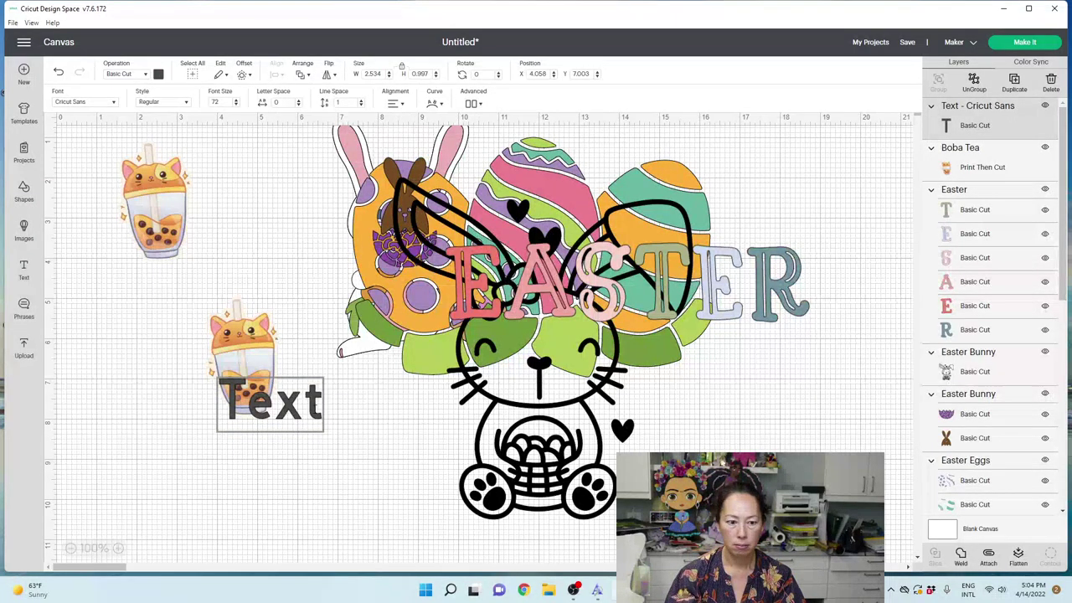
pyautogui.write('bo')
pyautogui.press('BackSpace')
pyautogui.press('BackSpace')
pyautogui.press('BackSpace')
pyautogui.press('BackSpace')
pyautogui.press('BackSpace')
pyautogui.press('BackSpace')
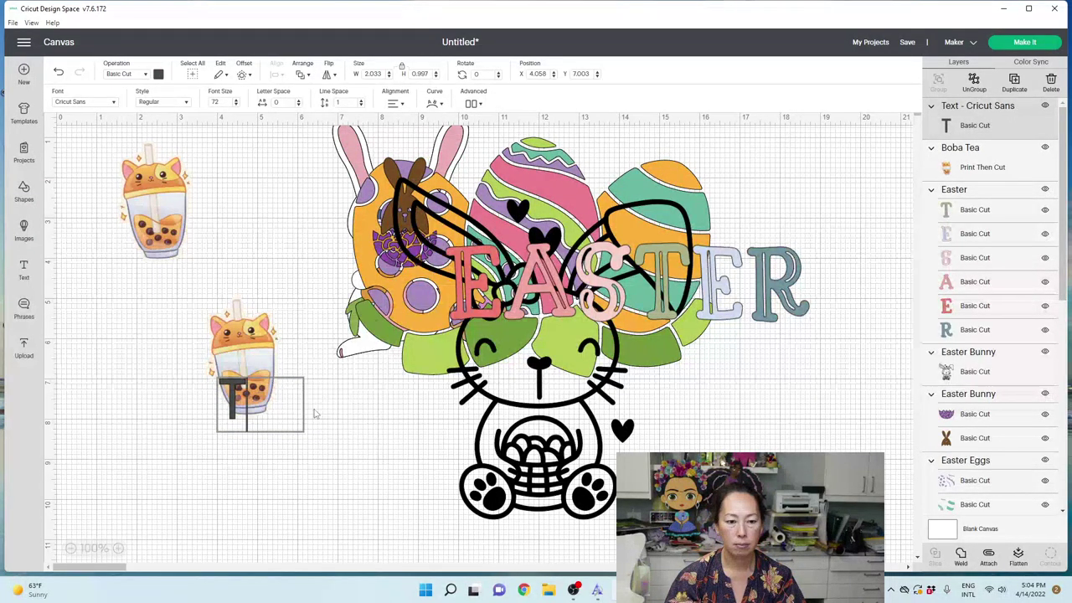
pyautogui.write('boba love')
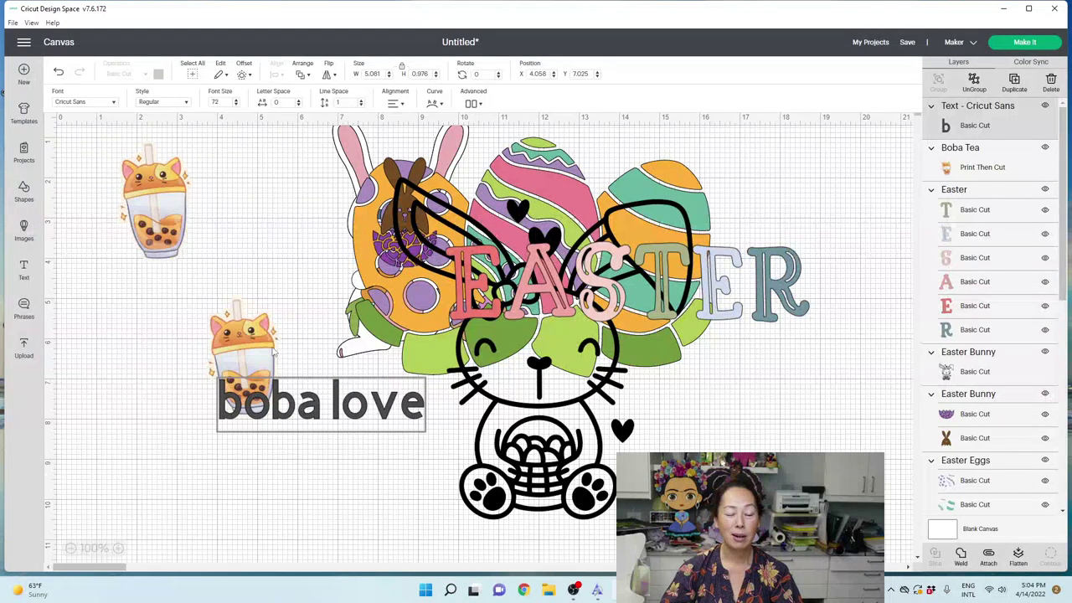
# Set the "boba love" text in the Happy Popcorn font and shrink it to about 1.91 inches wide below the boba tea copy
pyautogui.click(106, 100)
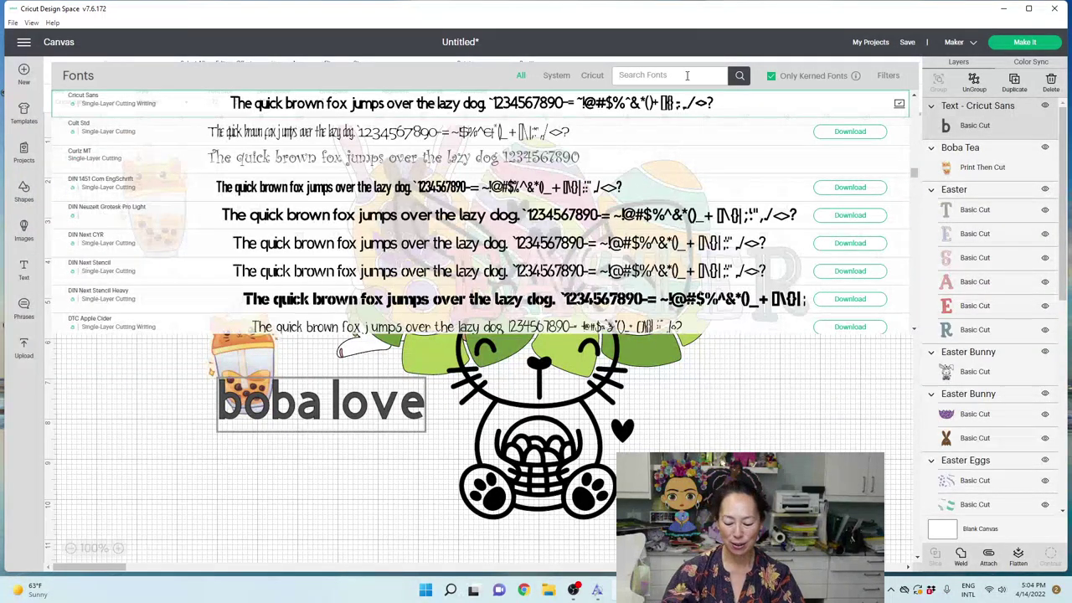
pyautogui.write('happy')
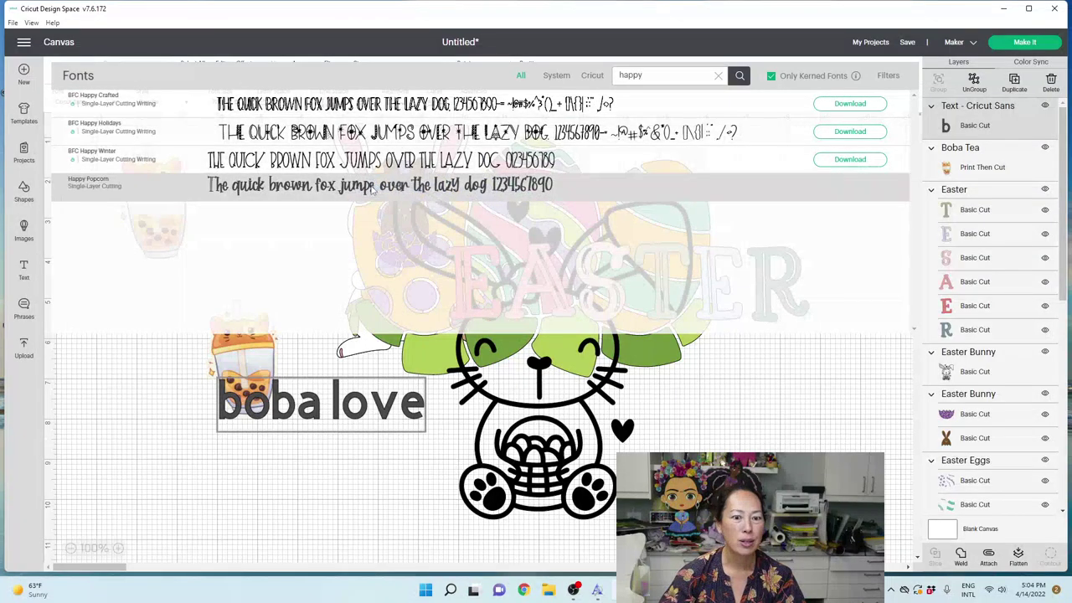
pyautogui.click(373, 191)
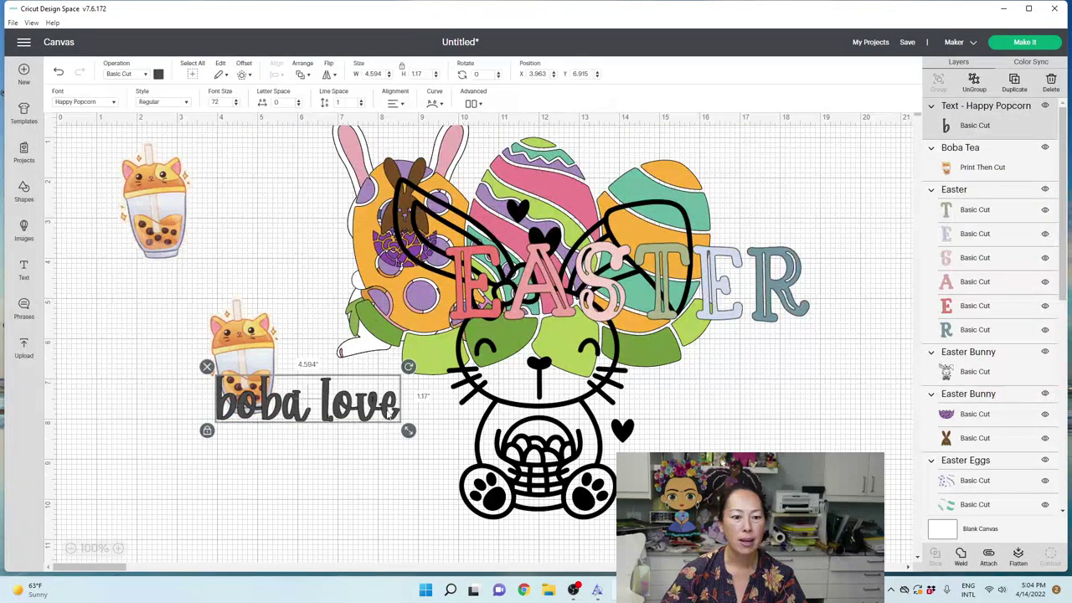
pyautogui.moveTo(408, 431); pyautogui.dragTo(340, 486)
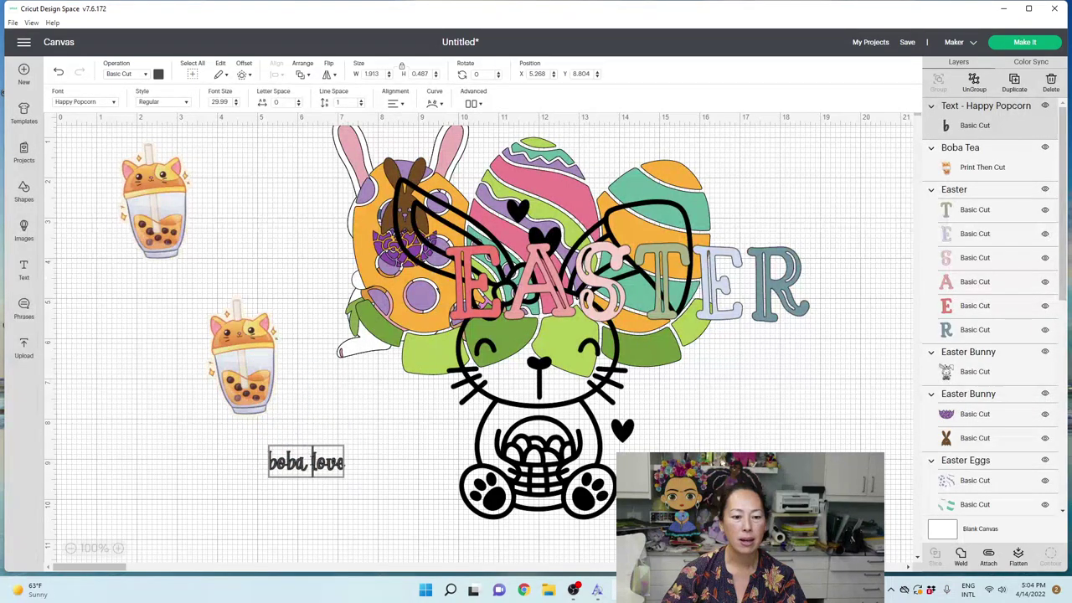
# Split "boba love" into two lines, one word each, and right-align the text
pyautogui.press('Return')
pyautogui.click(352, 470)
pyautogui.click(307, 469)
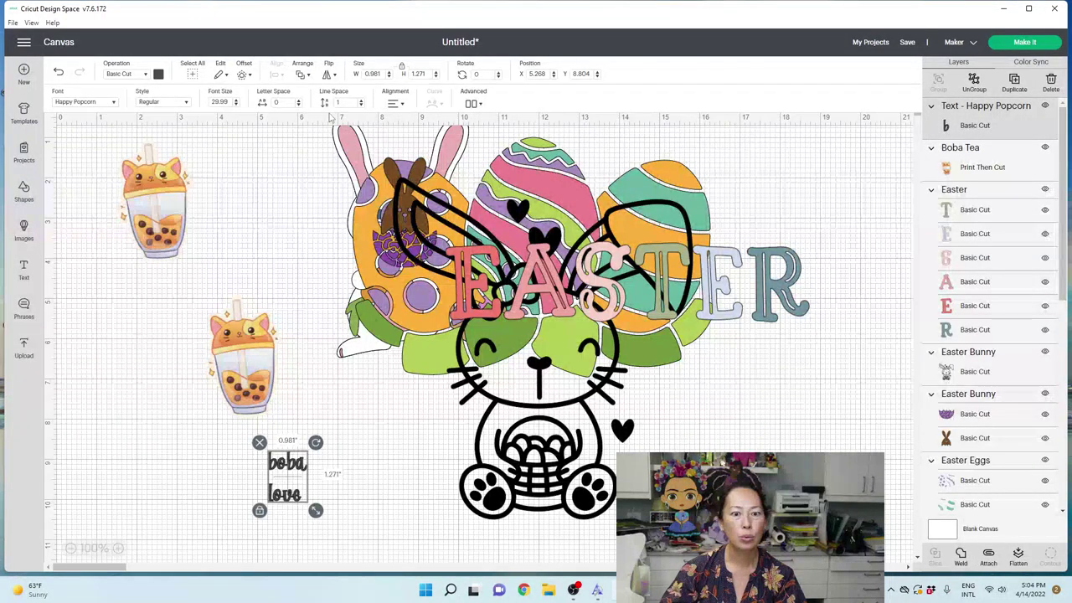
pyautogui.click(401, 104)
pyautogui.click(411, 137)
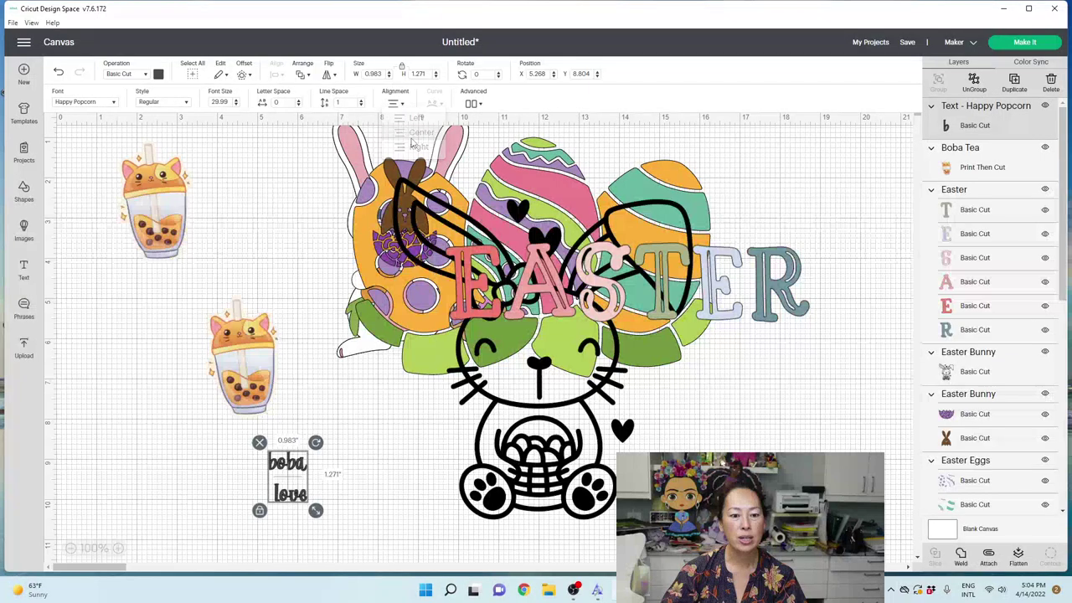
# Move the two-line "boba love" text beside the lower boba tea cup and ungroup it into separate letters
pyautogui.click(399, 464)
pyautogui.moveTo(303, 476); pyautogui.dragTo(318, 422)
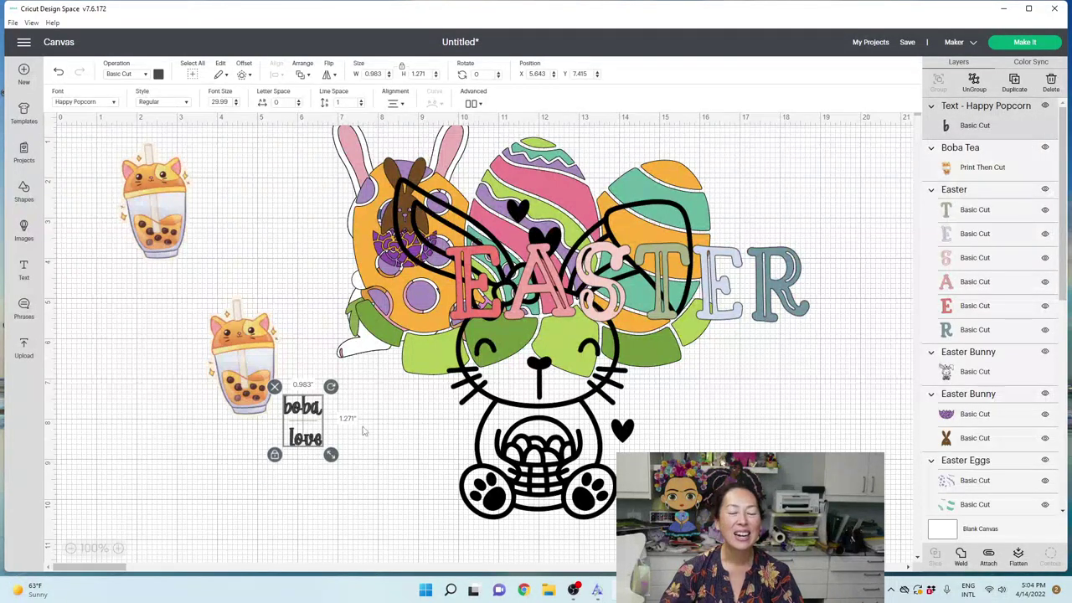
pyautogui.click(974, 82)
# Recolor the letters of "boba" purple
pyautogui.moveTo(346, 408); pyautogui.dragTo(276, 409)
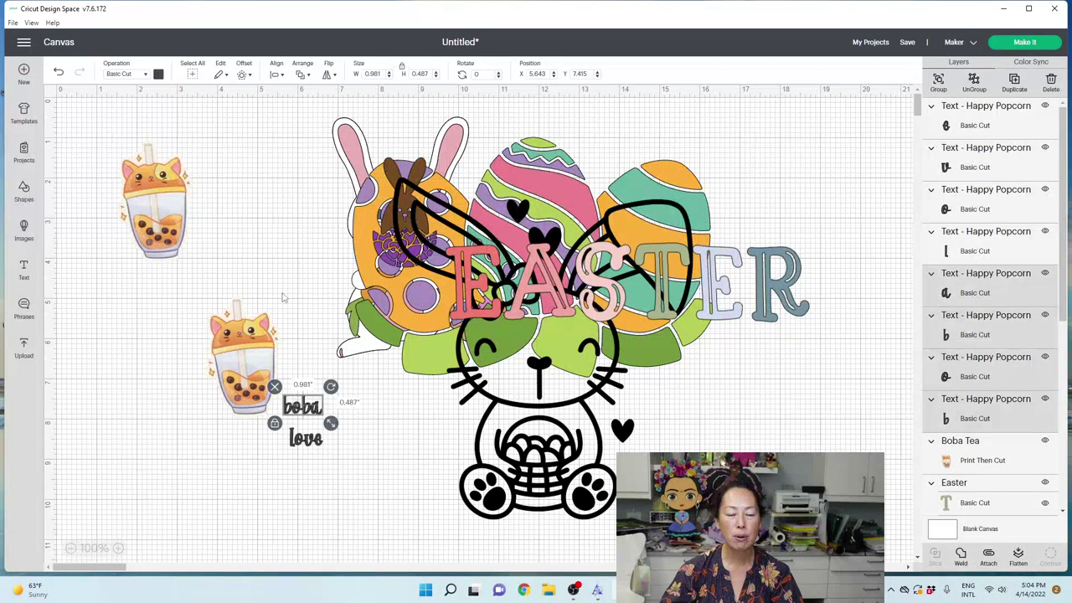
pyautogui.click(144, 76)
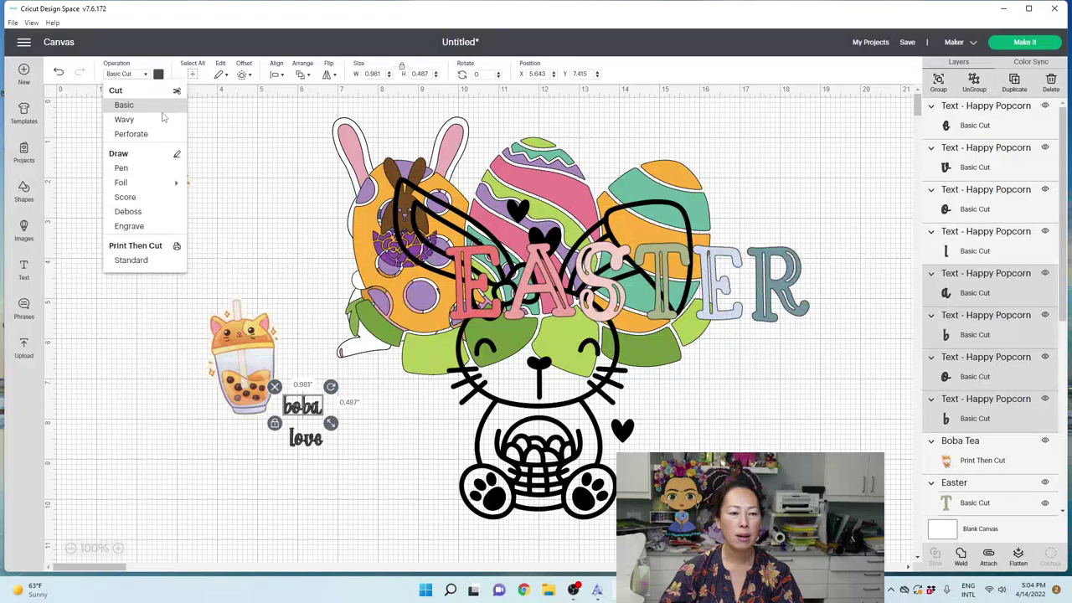
pyautogui.click(158, 76)
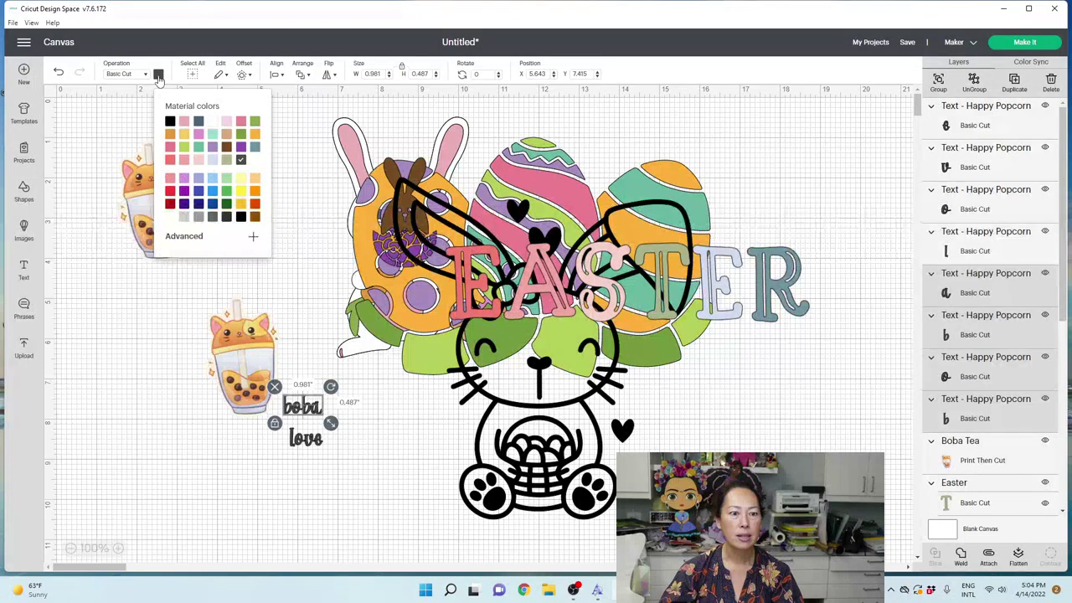
pyautogui.click(241, 148)
# Recolor the letters of "love" purple
pyautogui.click(324, 460)
pyautogui.click(307, 439)
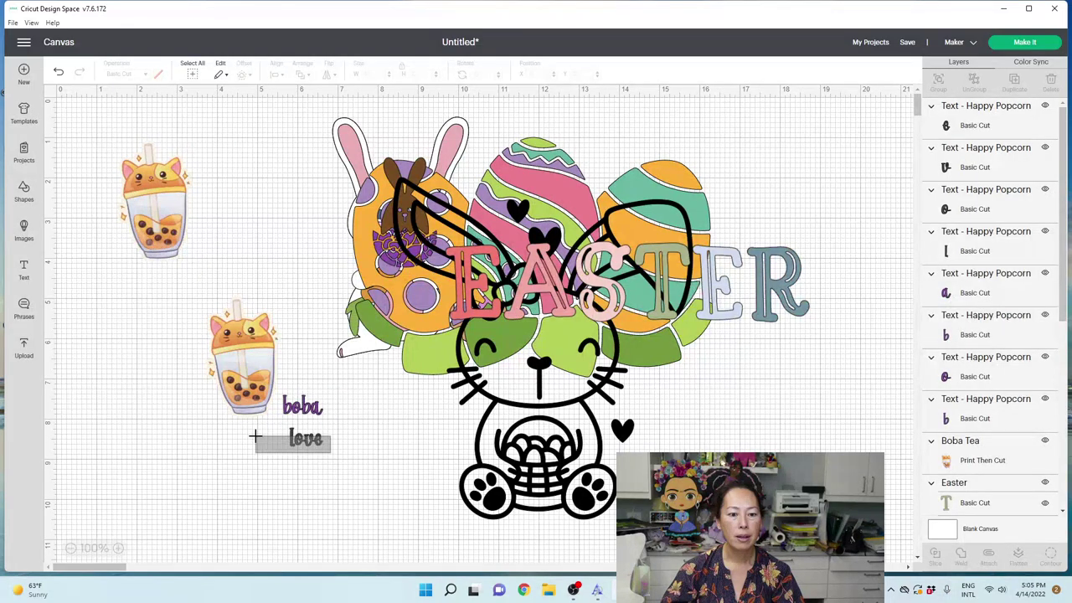
pyautogui.click(158, 74)
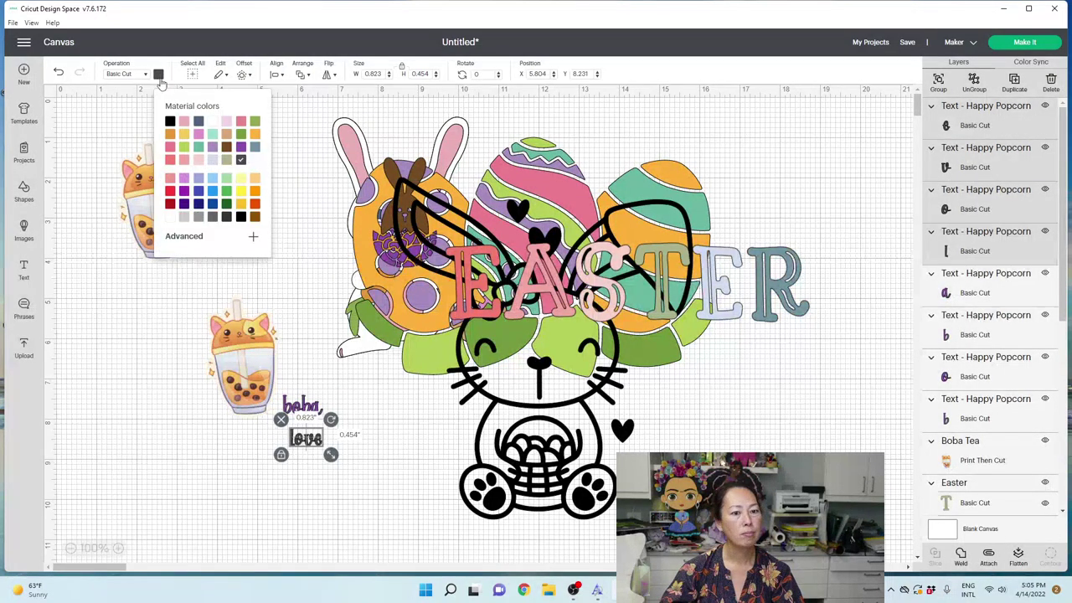
pyautogui.click(185, 193)
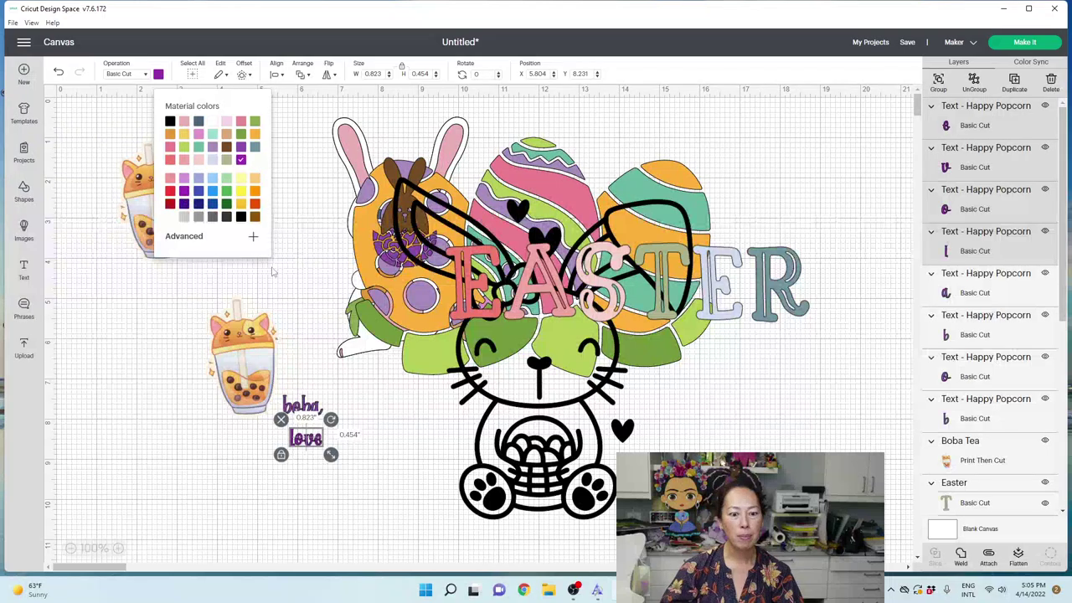
pyautogui.click(350, 427)
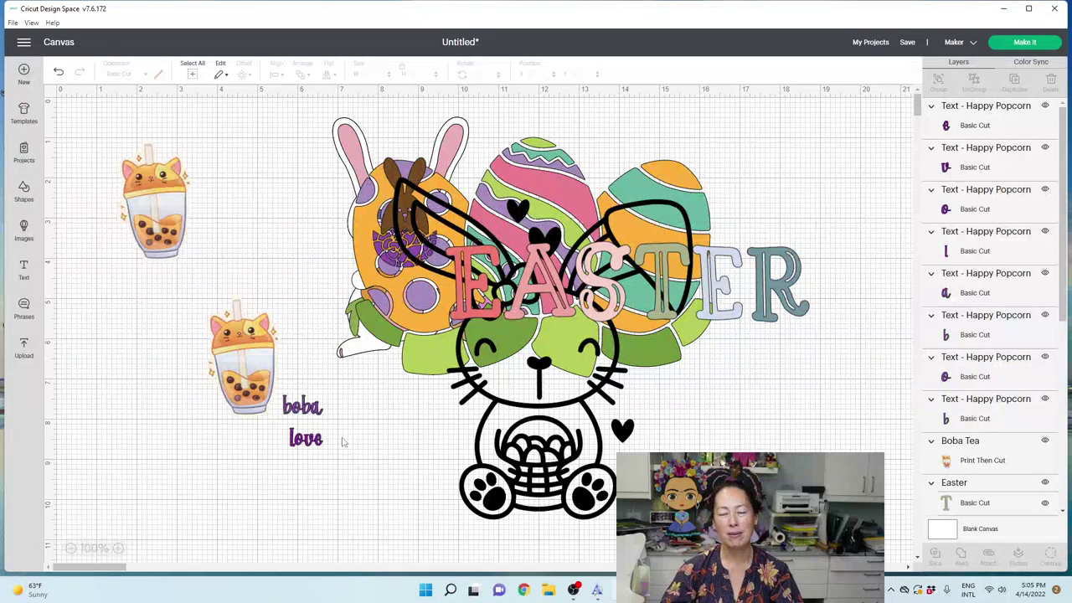
# Weld the letters of "boba" into one shape and the letters of "love" into another
pyautogui.moveTo(328, 419); pyautogui.dragTo(275, 391)
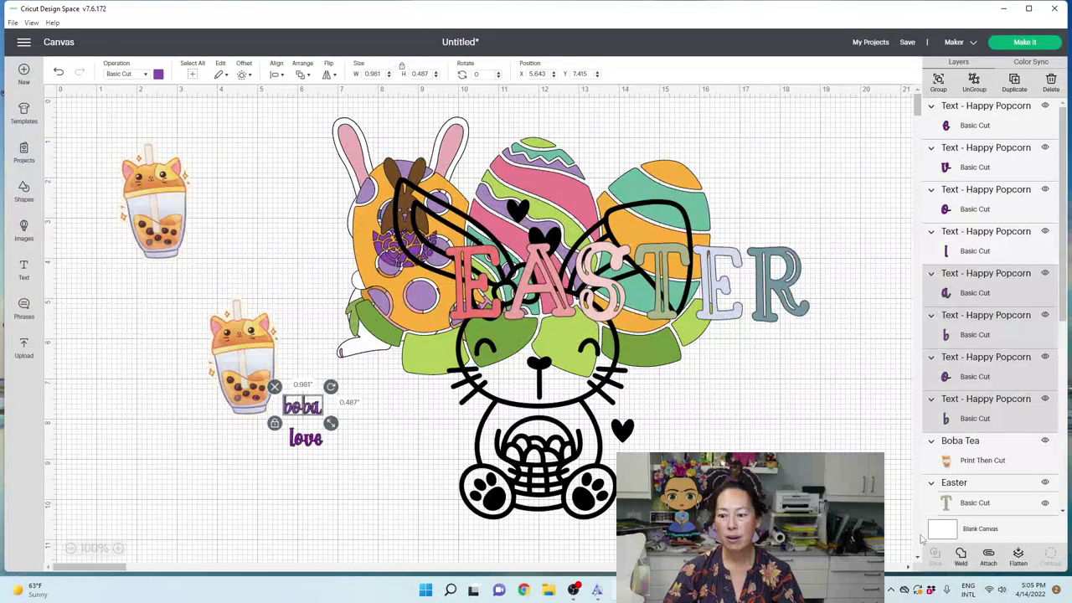
pyautogui.click(961, 555)
pyautogui.moveTo(351, 459); pyautogui.dragTo(250, 431)
pyautogui.click(961, 556)
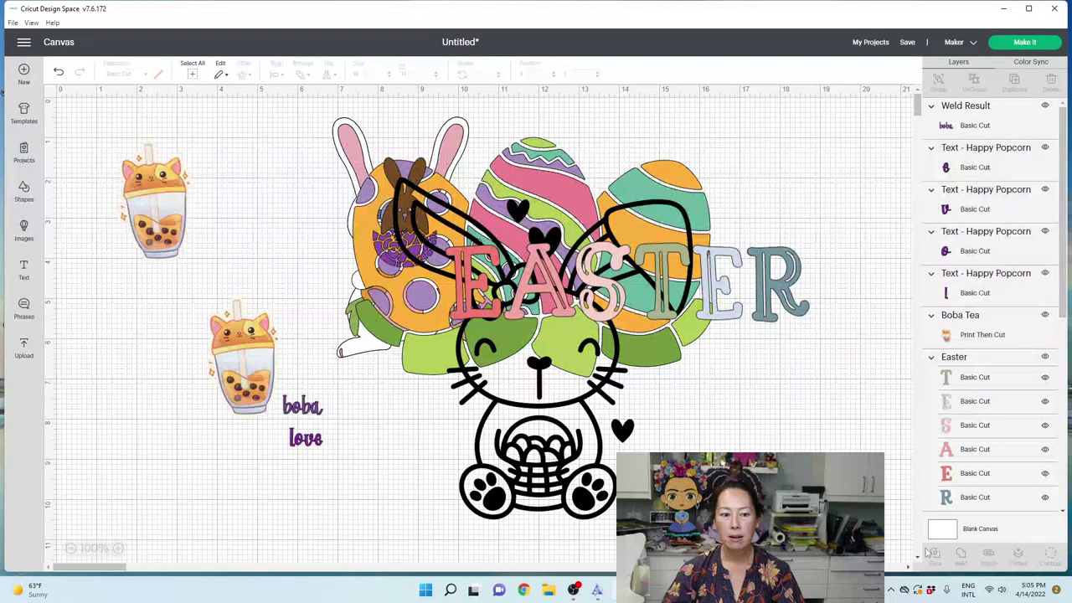
# Place "boba" over the lower left of the second cup at about X 3.64, Y 7.26, and "love" over its lower right base
pyautogui.moveTo(319, 410); pyautogui.dragTo(262, 353)
pyautogui.moveTo(310, 431); pyautogui.dragTo(249, 417)
pyautogui.click(341, 425)
pyautogui.click(264, 376)
pyautogui.moveTo(272, 380); pyautogui.dragTo(222, 395)
pyautogui.click(308, 436)
pyautogui.click(267, 427)
pyautogui.moveTo(276, 429); pyautogui.dragTo(285, 366)
pyautogui.moveTo(214, 393); pyautogui.dragTo(206, 356)
pyautogui.moveTo(277, 361); pyautogui.dragTo(270, 417)
pyautogui.moveTo(213, 356); pyautogui.dragTo(226, 403)
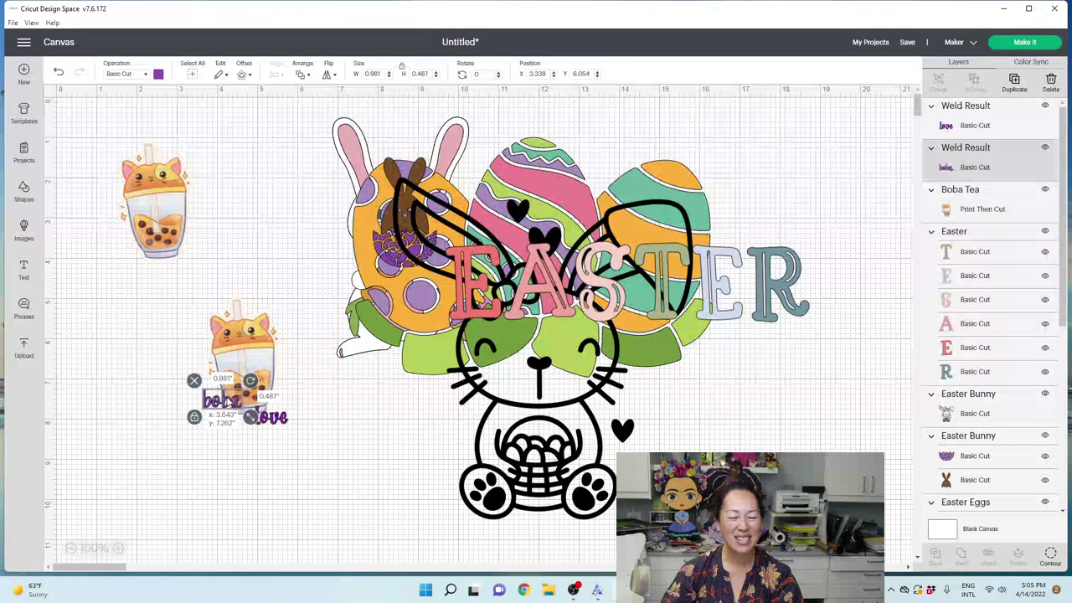
pyautogui.click(248, 452)
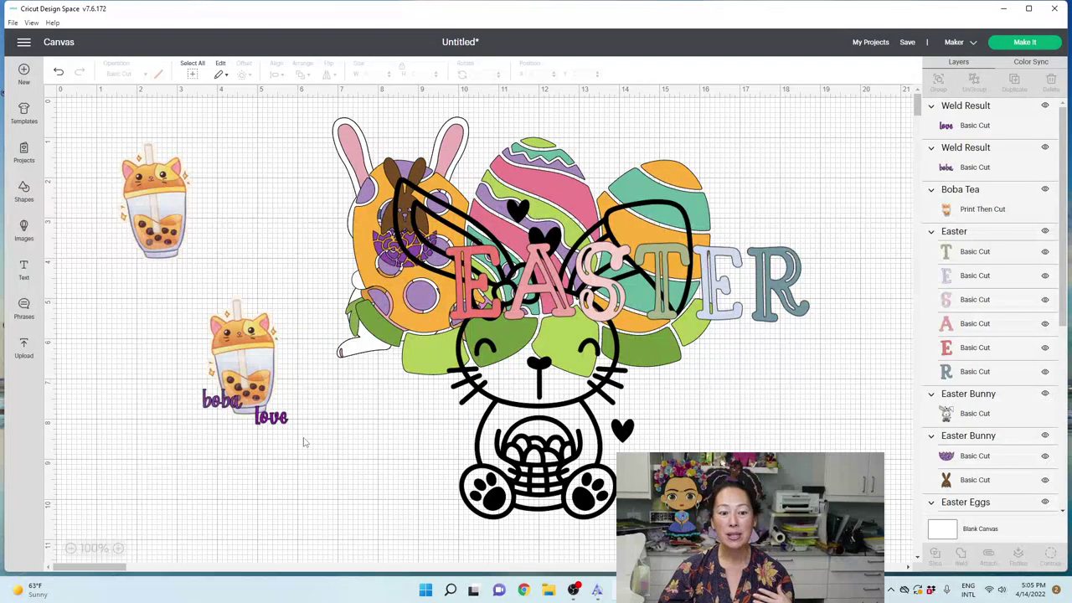
# Create a welded 0.05 in offset with rounded corners around the lower cup and both words
pyautogui.moveTo(303, 439); pyautogui.dragTo(191, 328)
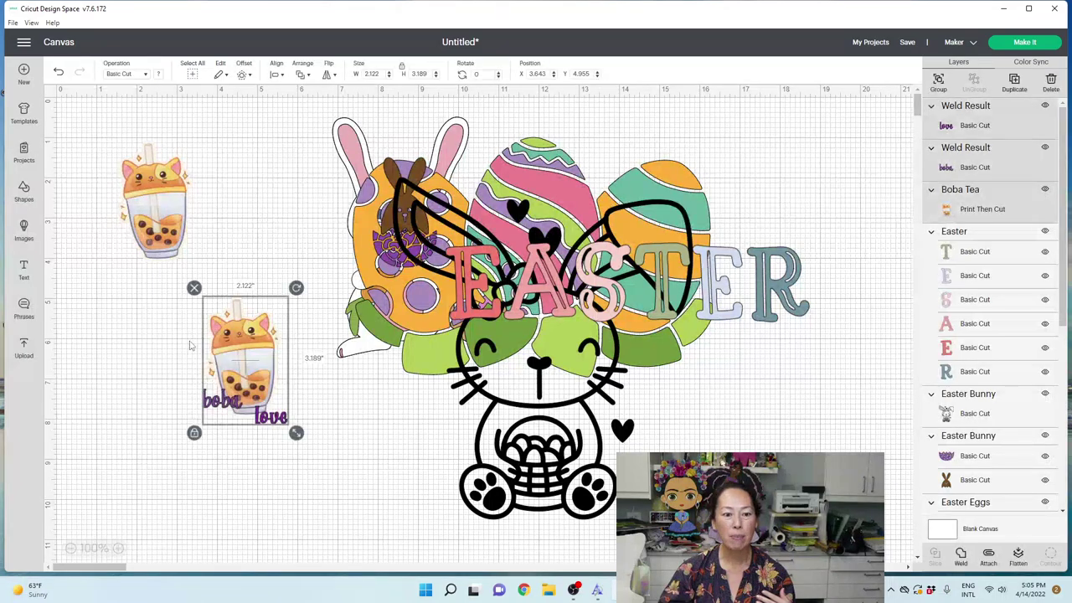
pyautogui.click(243, 74)
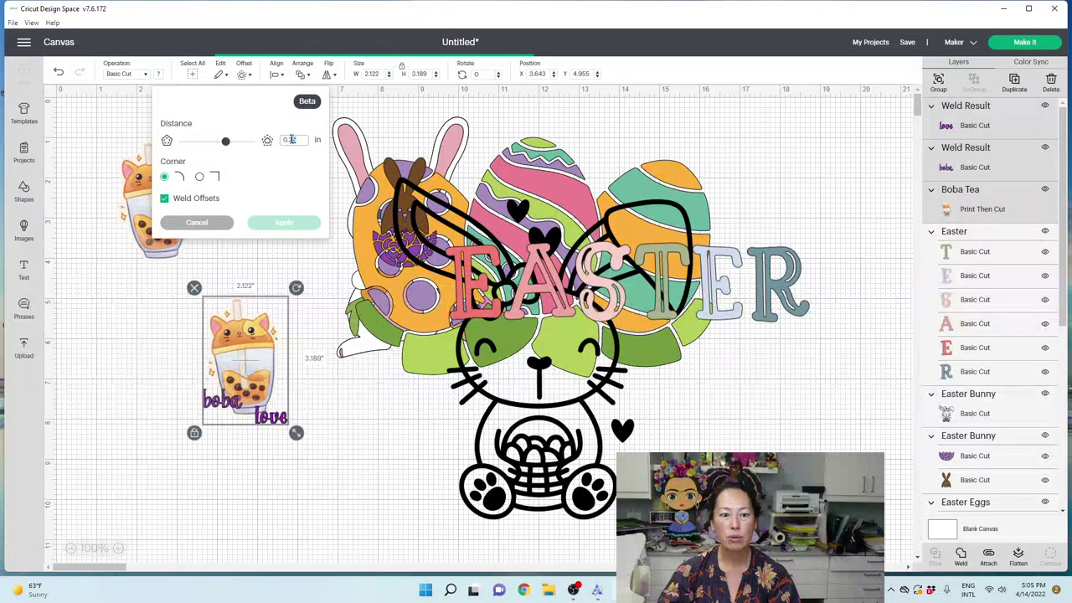
pyautogui.write('0.05')
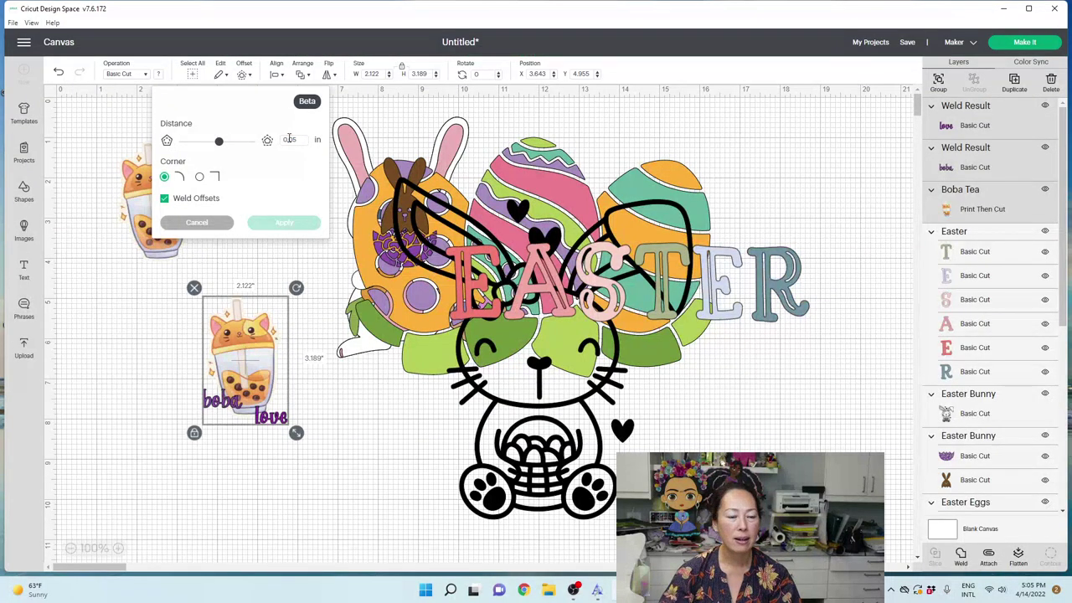
pyautogui.click(282, 223)
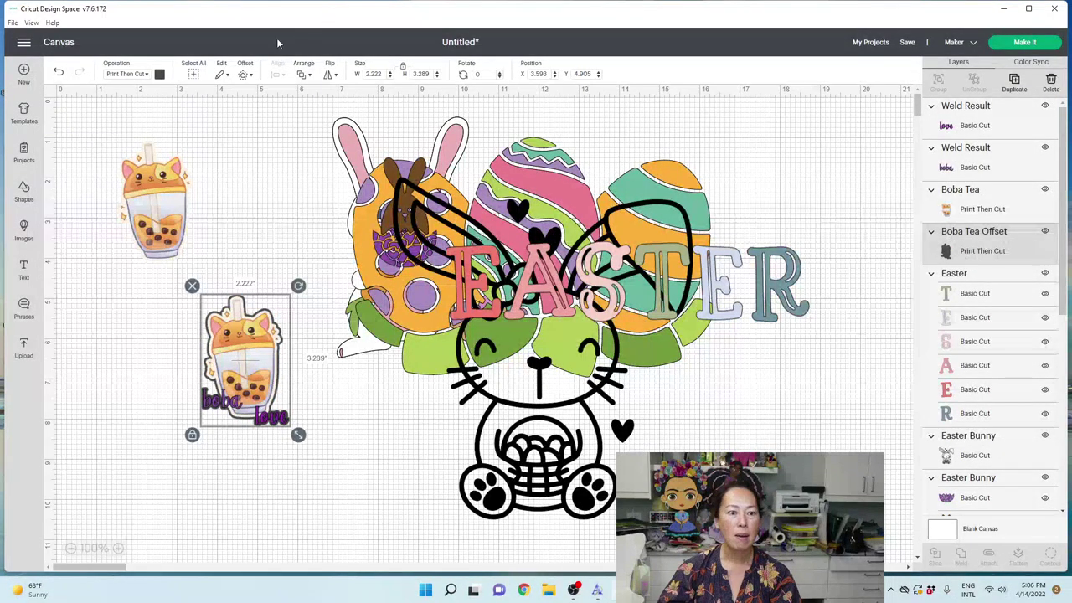
# Recolor the boba tea offset pale cream, #fdefd9
pyautogui.click(159, 73)
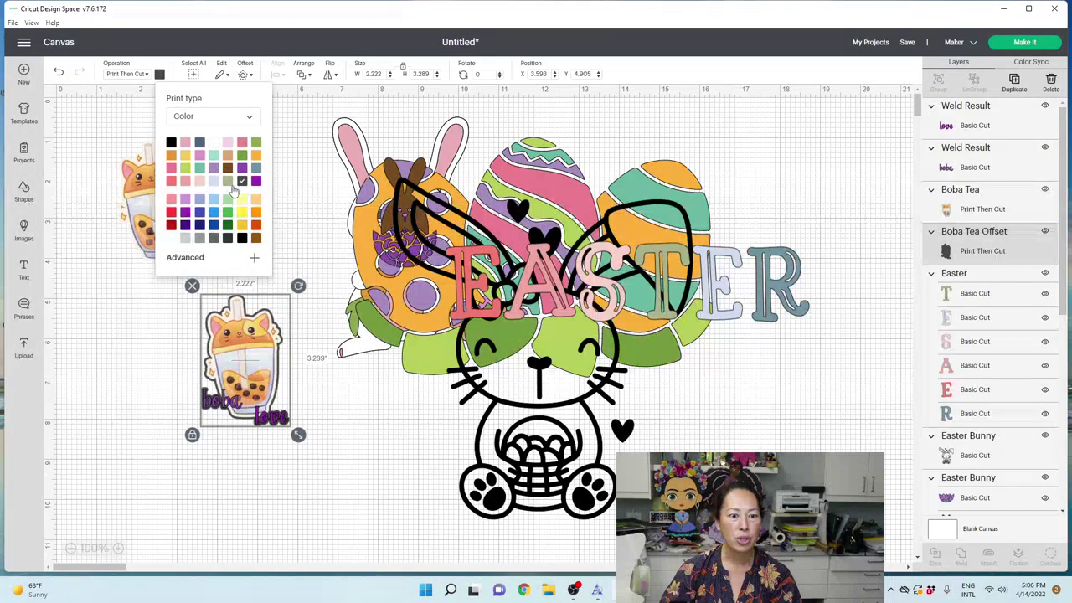
pyautogui.click(256, 201)
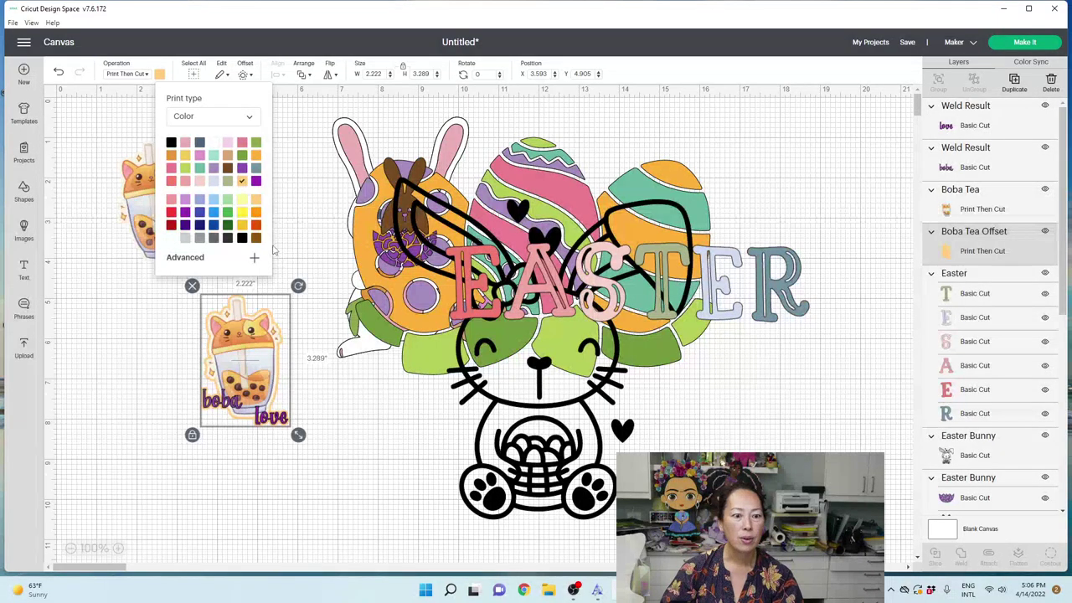
pyautogui.click(211, 259)
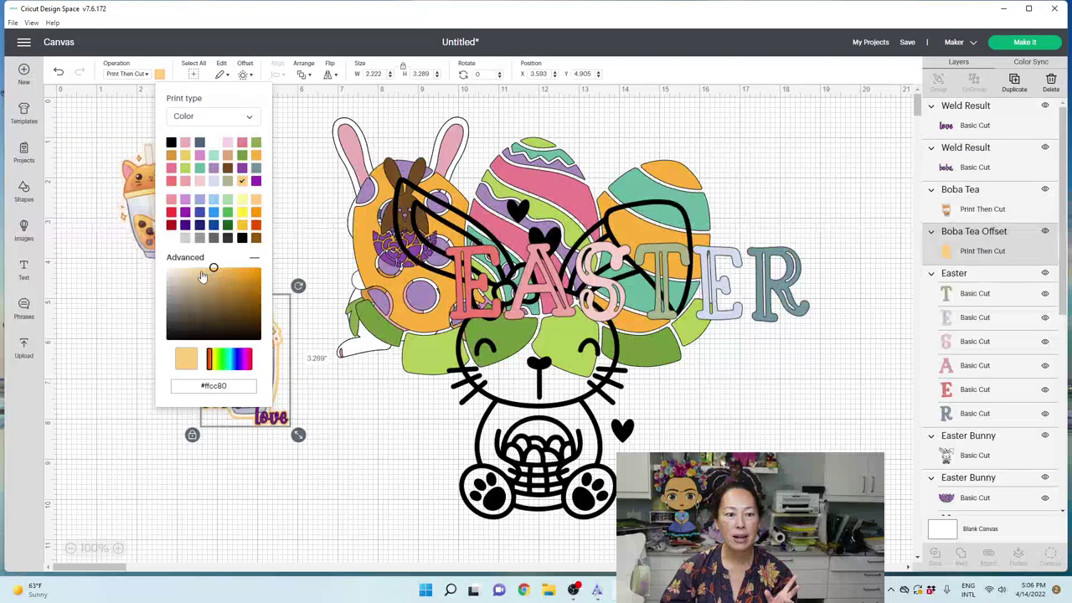
pyautogui.moveTo(200, 274); pyautogui.dragTo(180, 269)
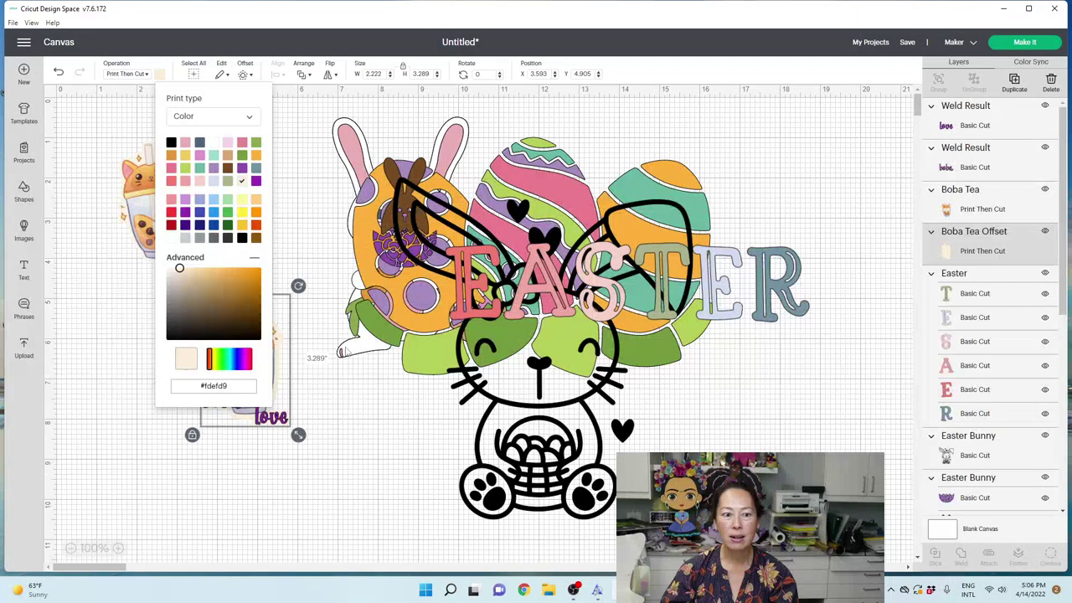
pyautogui.click(304, 198)
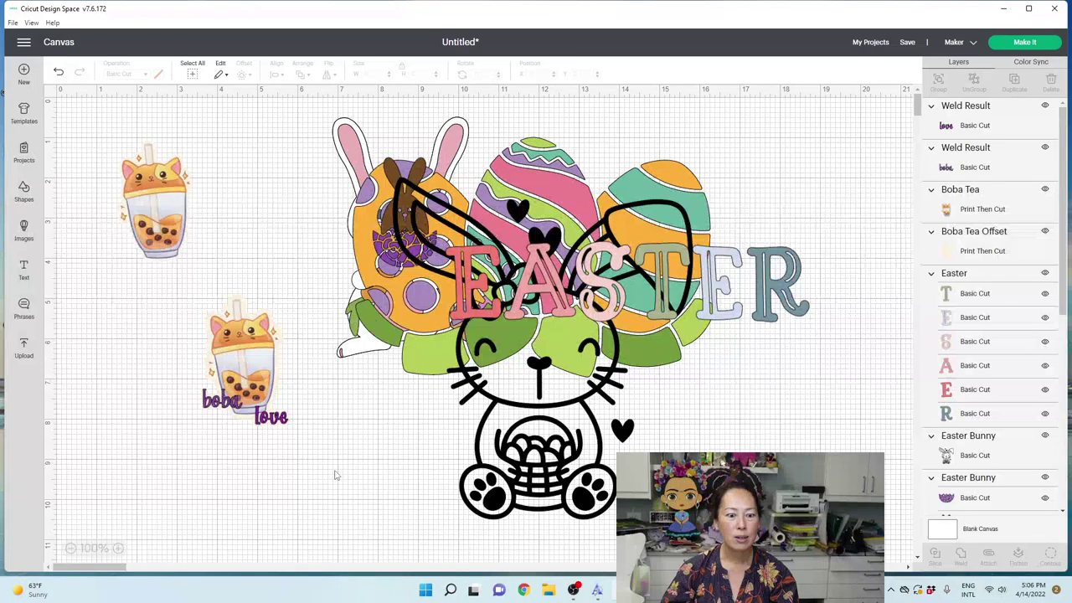
# Flatten the lower cup, both words and the offset into one image, and resize it to about 2.1 inches wide below the original cup
pyautogui.moveTo(308, 469); pyautogui.dragTo(183, 369)
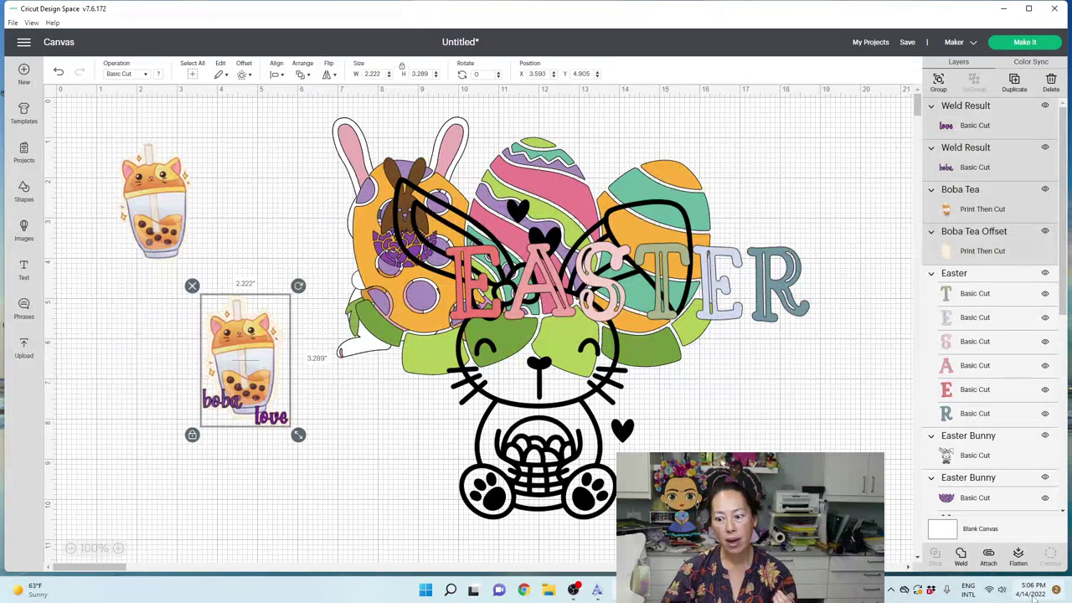
pyautogui.click(1019, 555)
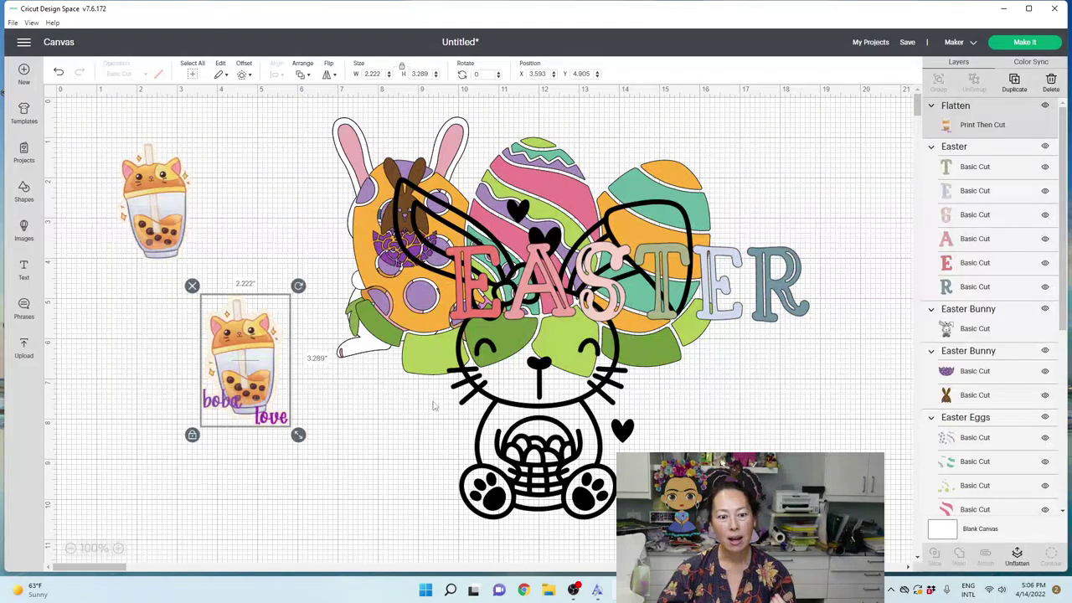
pyautogui.moveTo(298, 435); pyautogui.dragTo(272, 346)
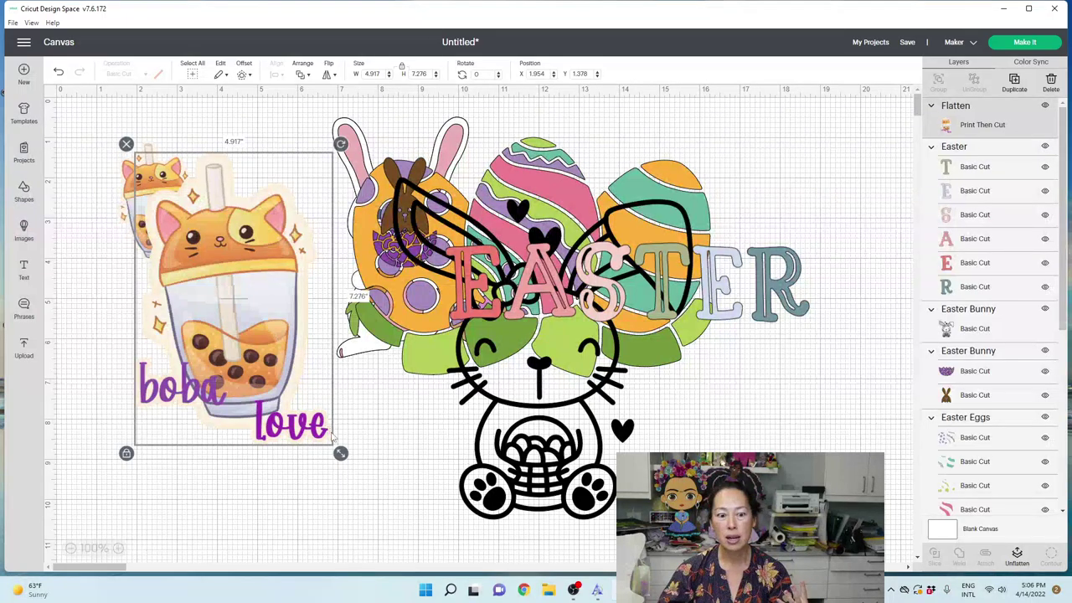
pyautogui.moveTo(340, 453); pyautogui.dragTo(248, 316)
pyautogui.moveTo(193, 251); pyautogui.dragTo(239, 402)
pyautogui.moveTo(295, 467); pyautogui.dragTo(276, 440)
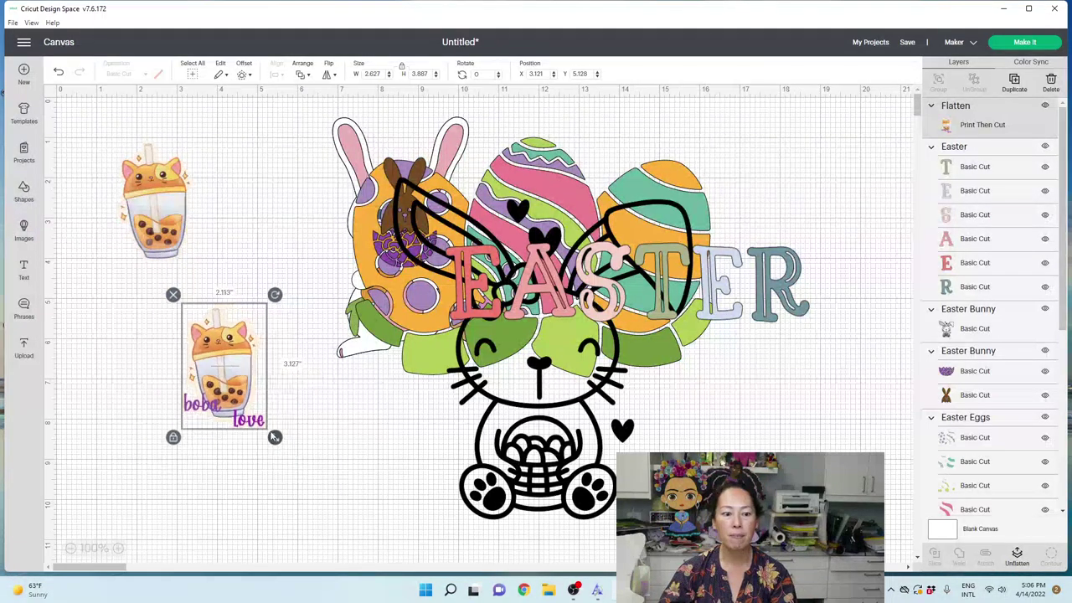
pyautogui.moveTo(230, 377); pyautogui.dragTo(185, 374)
# Shrink the EASTER lettering to about 3.74 inches wide below the bunny and delete the black outline bunny
pyautogui.click(639, 302)
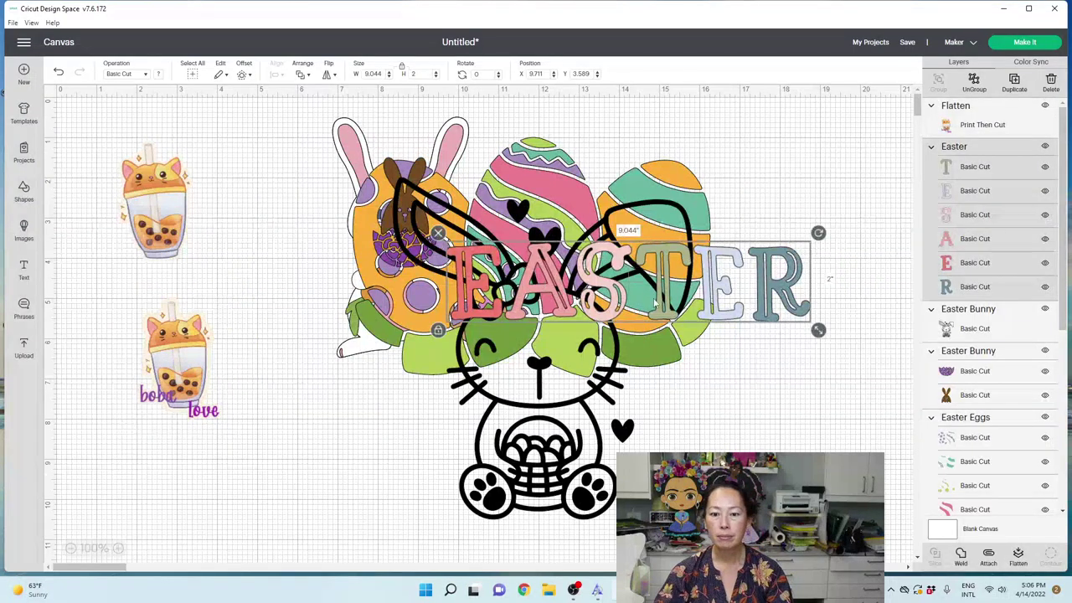
pyautogui.moveTo(819, 330); pyautogui.dragTo(404, 442)
pyautogui.moveTo(527, 398); pyautogui.dragTo(685, 410)
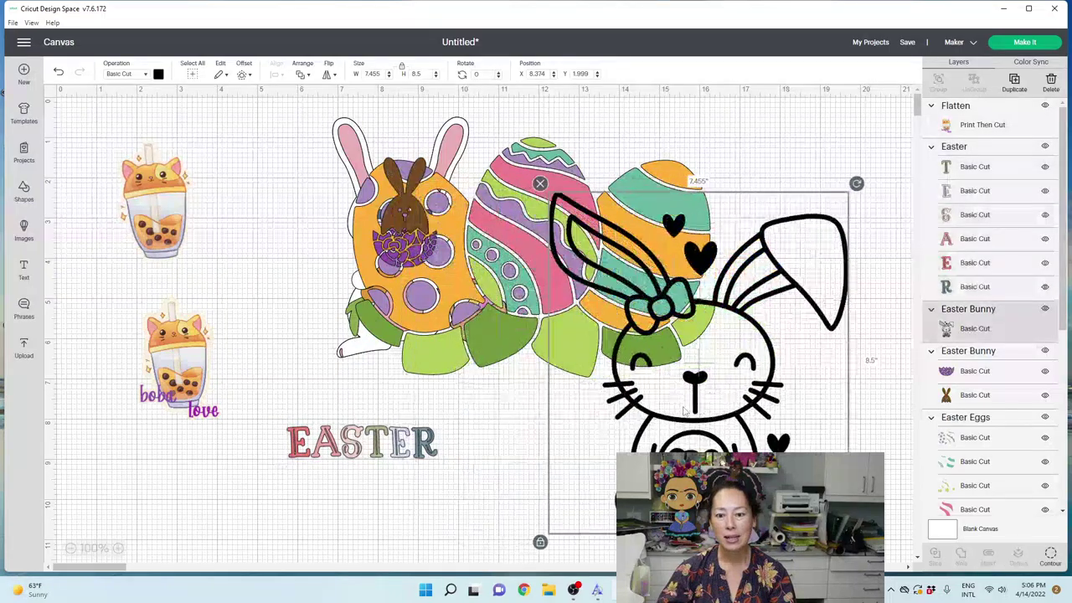
pyautogui.click(540, 183)
# Move the Easter eggs and brown bunny to the right of the white bunny, and place EASTER beneath its feet at about X 6.99, Y 6.66
pyautogui.moveTo(539, 205); pyautogui.dragTo(762, 236)
pyautogui.moveTo(432, 226); pyautogui.dragTo(770, 219)
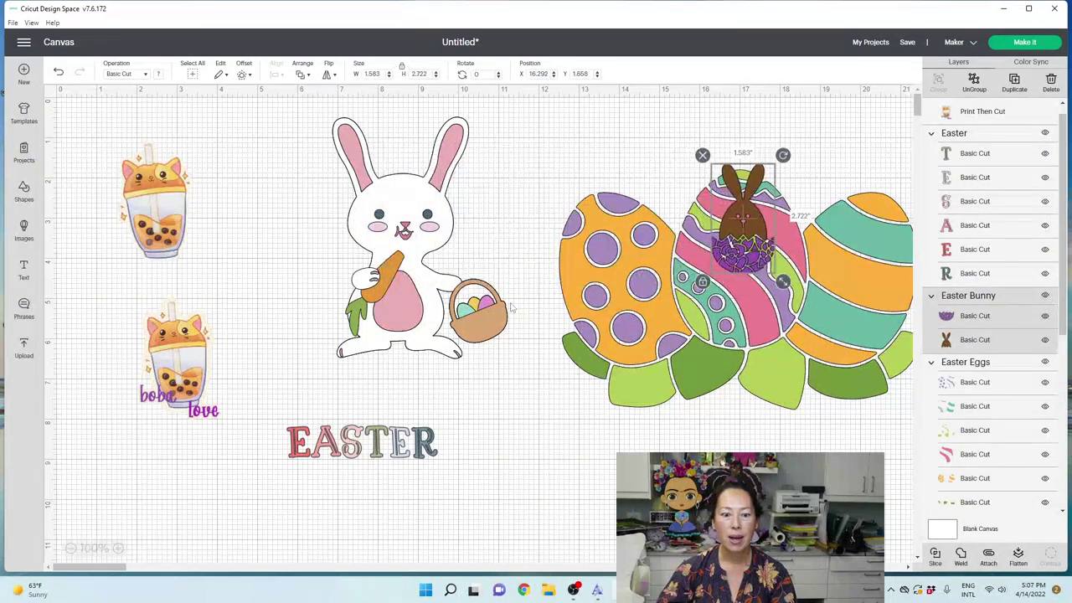
pyautogui.moveTo(390, 440); pyautogui.dragTo(441, 379)
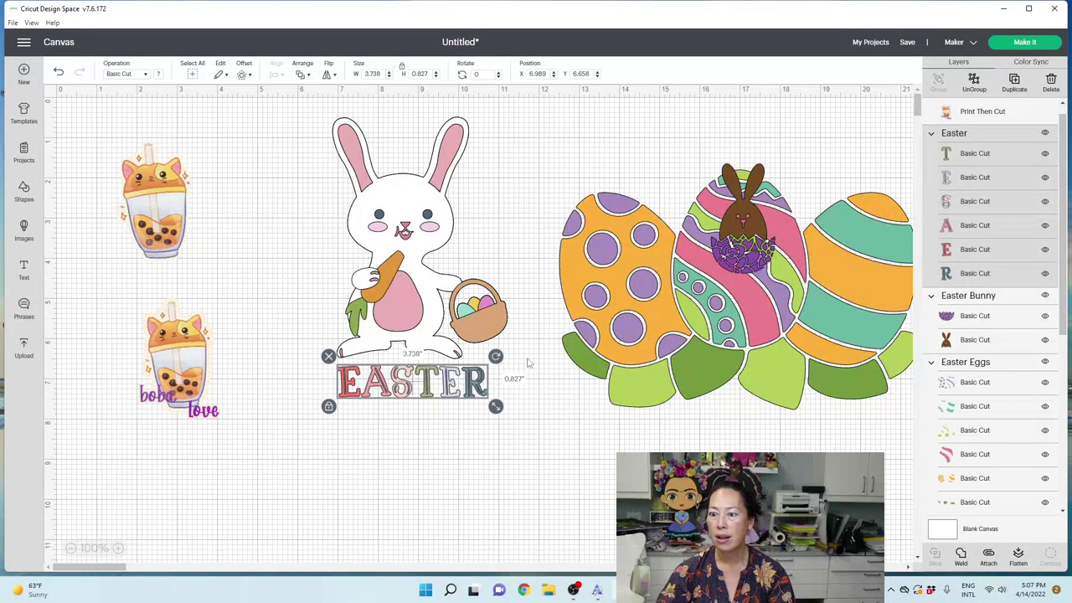
# Duplicate the letter T from the EASTER lettering, place the copy below the word, and delete the copy
pyautogui.click(977, 157)
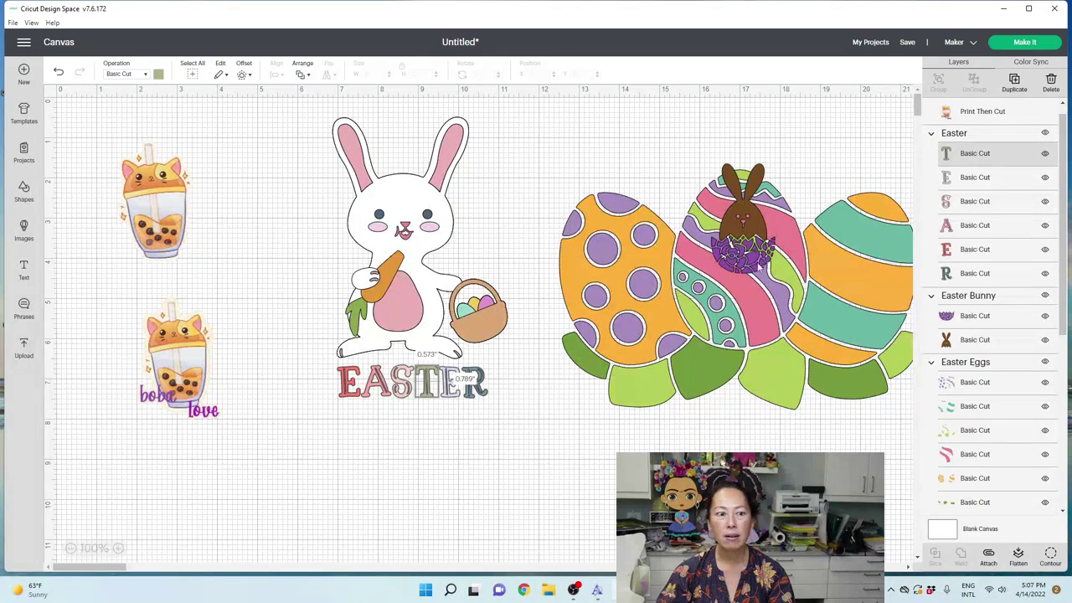
pyautogui.click(463, 394)
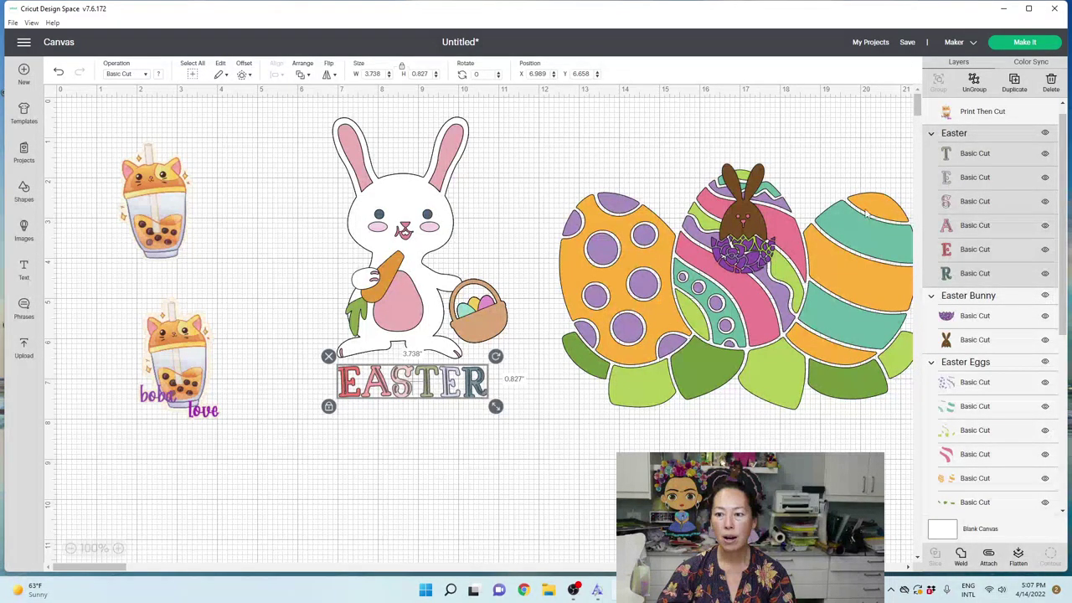
pyautogui.click(976, 157)
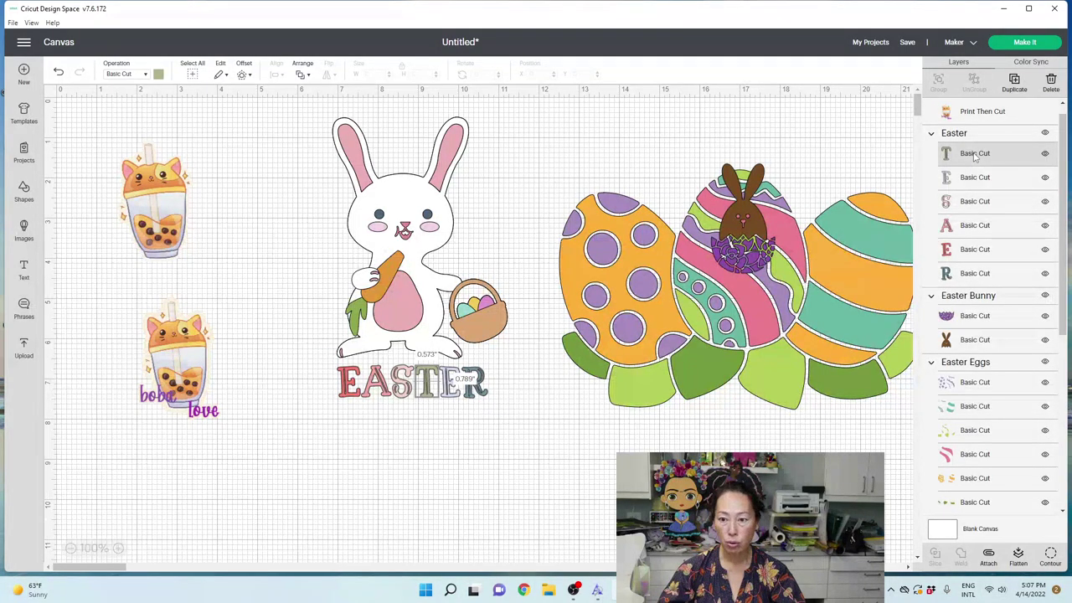
pyautogui.moveTo(431, 382); pyautogui.dragTo(328, 429)
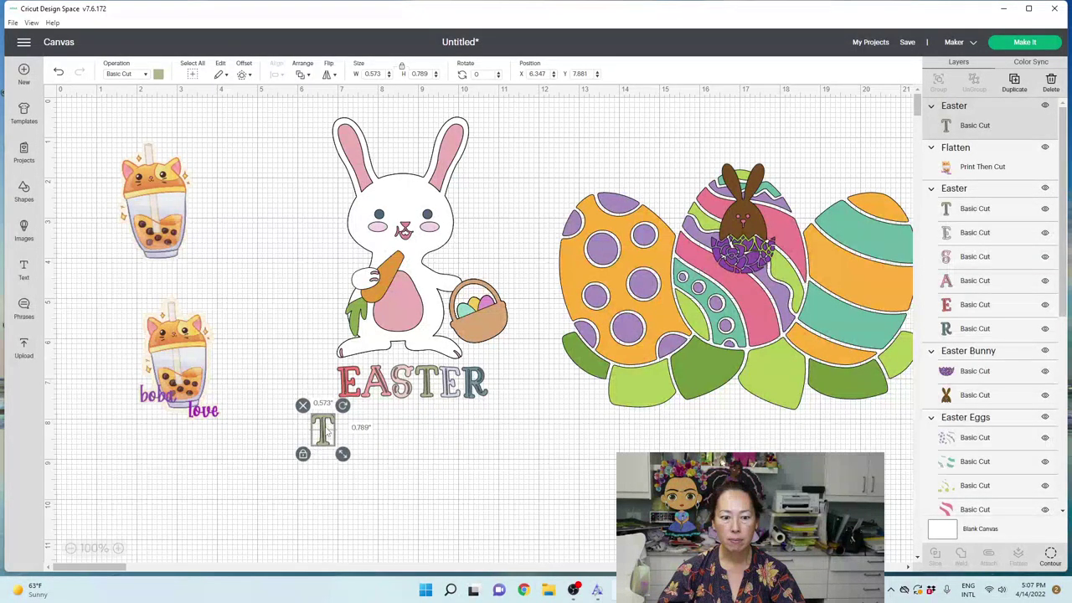
pyautogui.press('Delete')
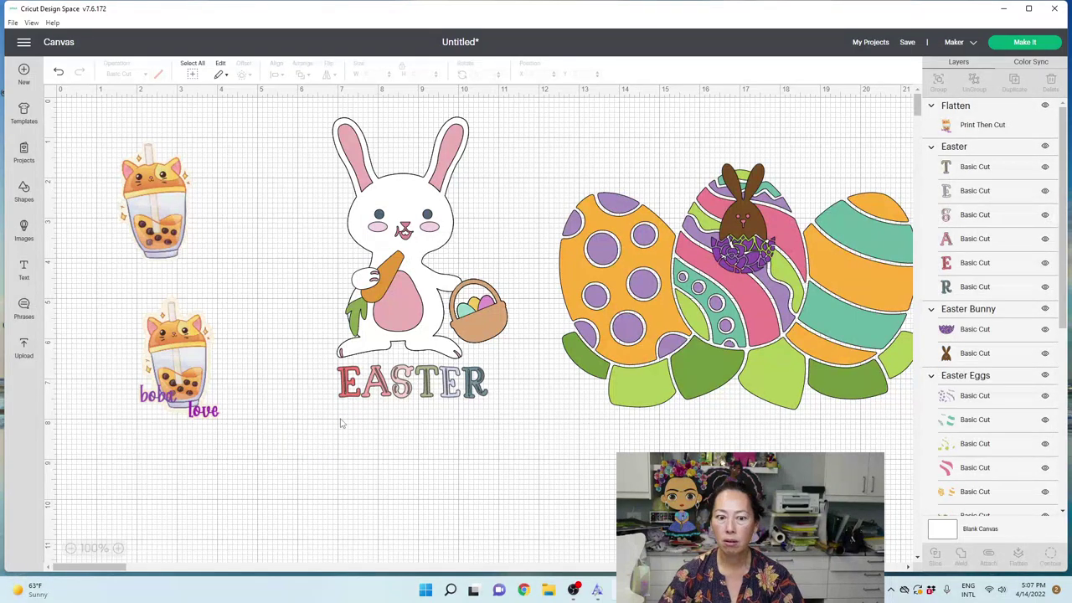
pyautogui.click(432, 383)
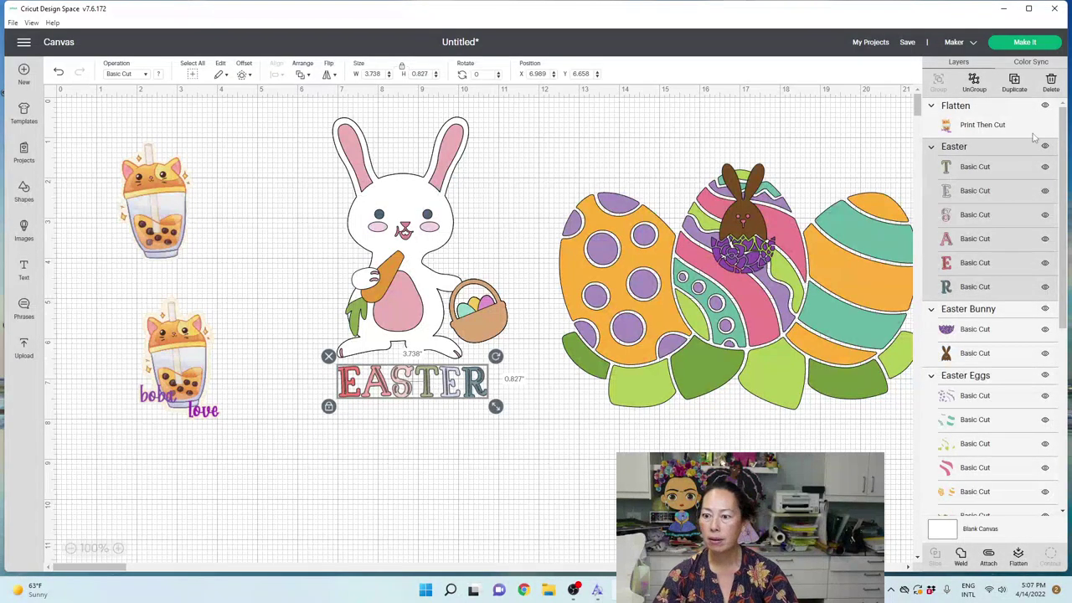
pyautogui.click(955, 170)
pyautogui.rightClick(1022, 171)
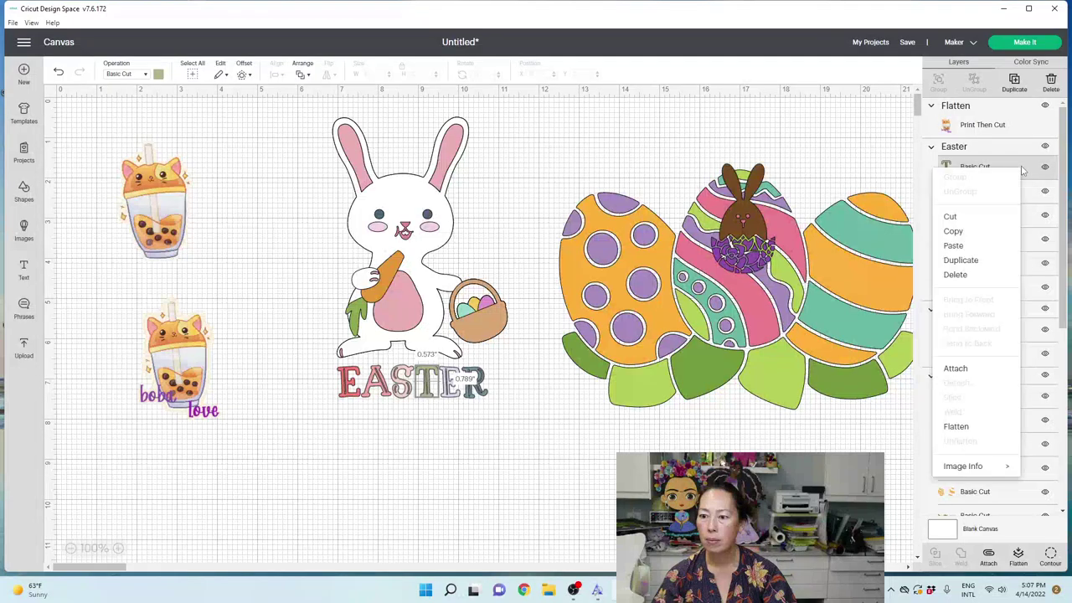
pyautogui.moveTo(976, 466)
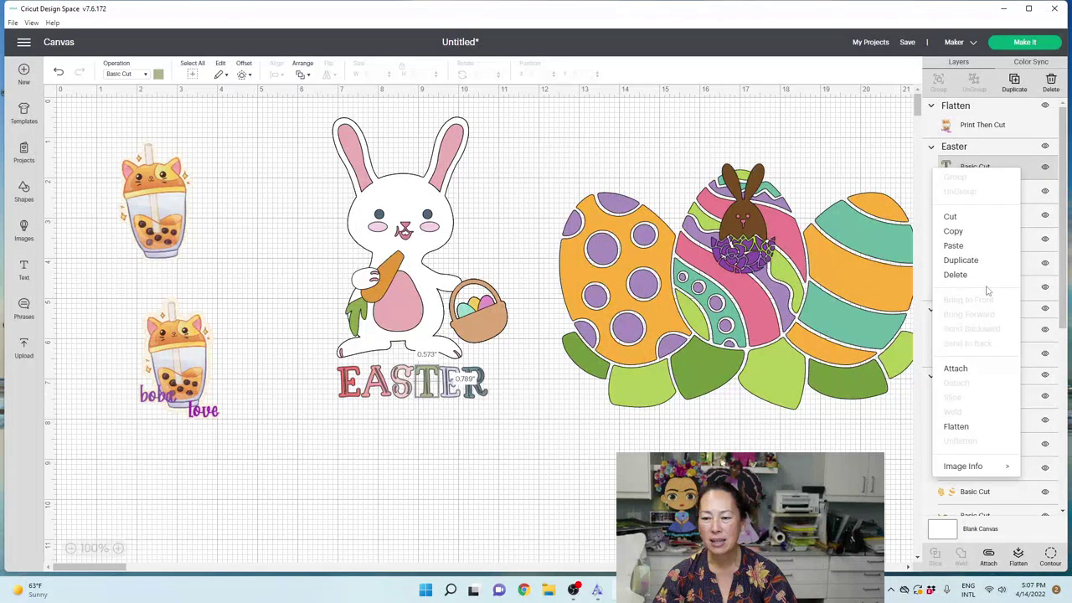
pyautogui.click(538, 468)
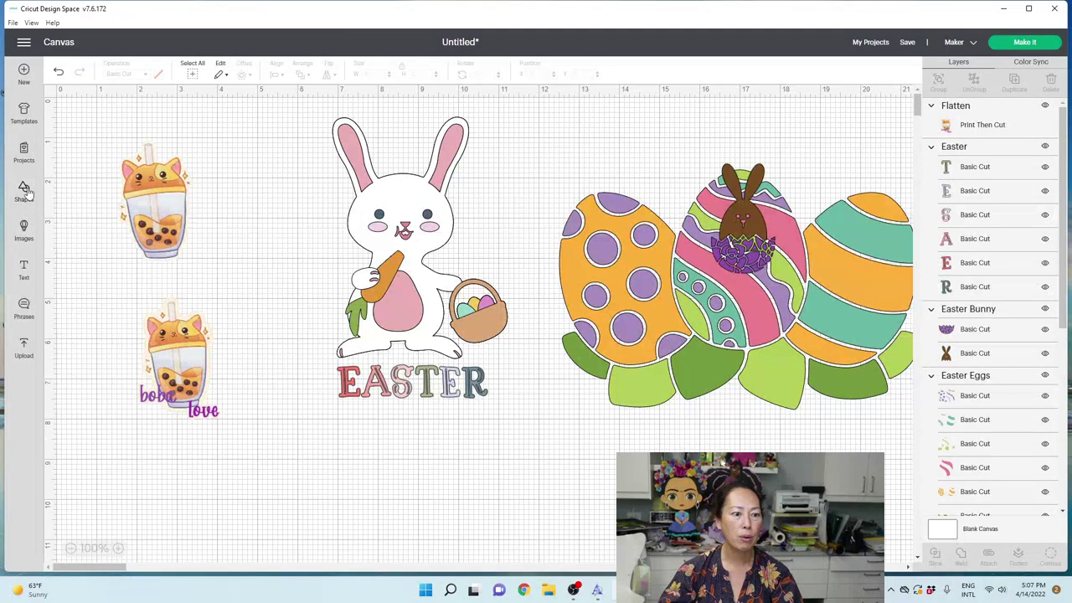
# Add a text object with the child's first name below the bunny and curve it with a diameter of about 10.11
pyautogui.click(24, 270)
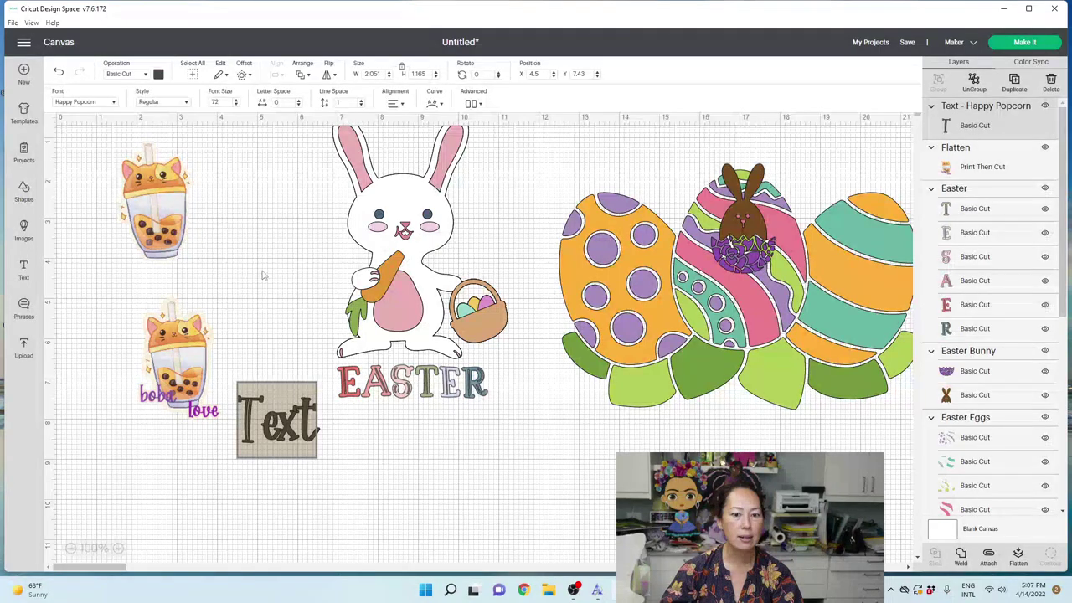
pyautogui.click(311, 442)
pyautogui.hotkey('ctrl', 'a')
pyautogui.write('Charlotte')
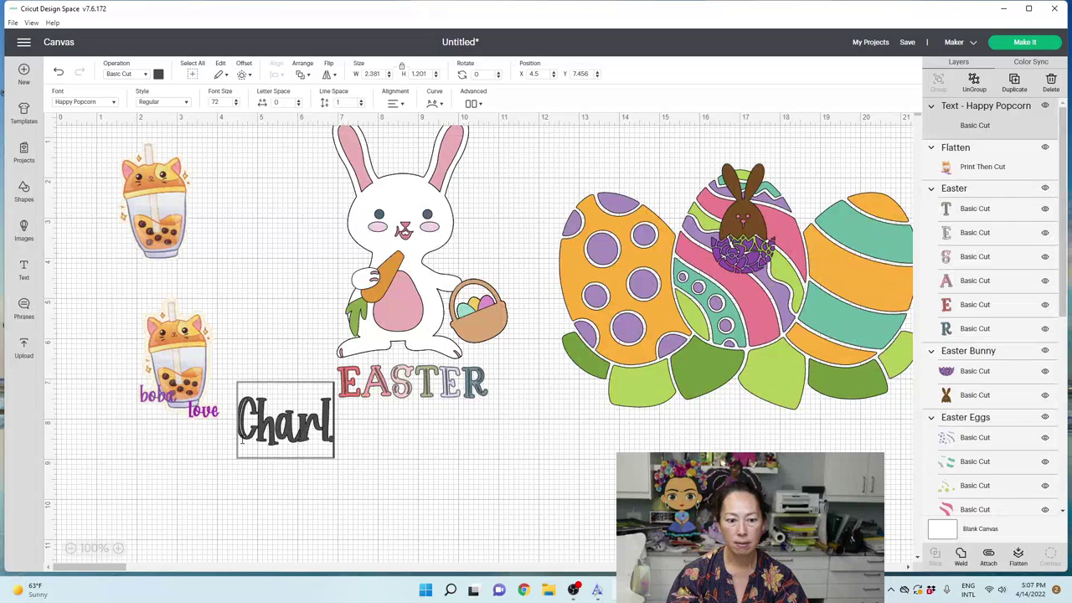
pyautogui.click(435, 104)
pyautogui.moveTo(407, 131); pyautogui.dragTo(434, 131)
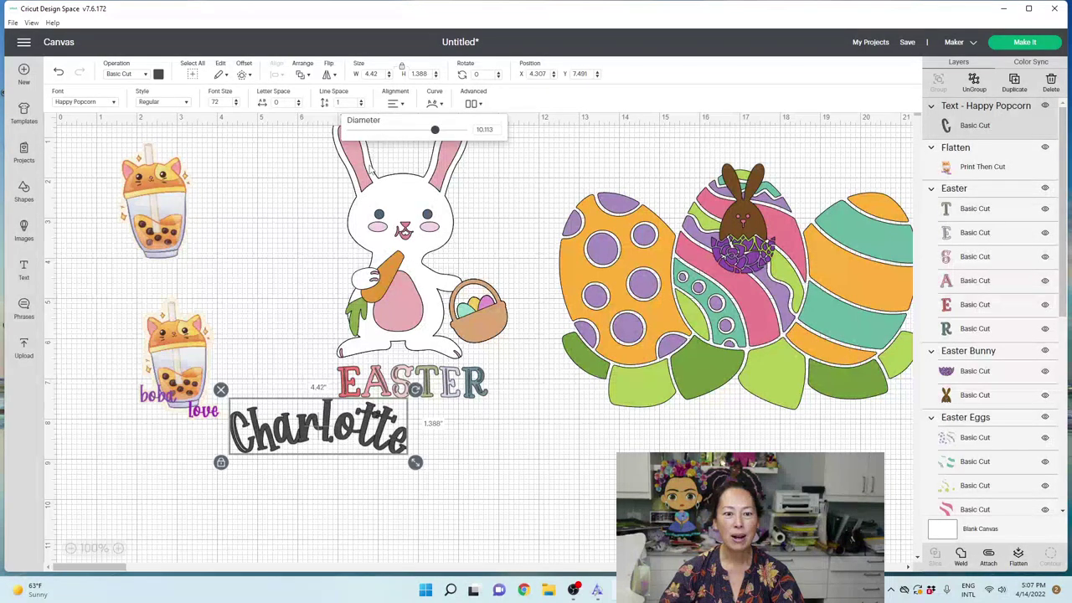
# Place the curved name across the base of the bunny's ears, shrink it to about 3.49 inches wide, and color it dark pink
pyautogui.moveTo(301, 450); pyautogui.dragTo(390, 187)
pyautogui.moveTo(503, 204); pyautogui.dragTo(459, 177)
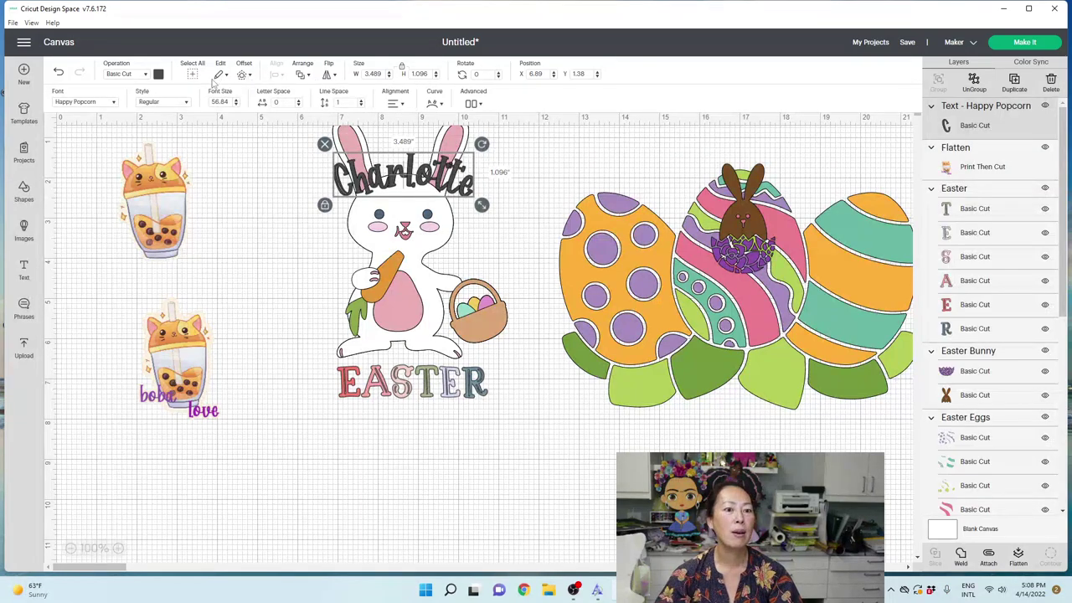
pyautogui.click(158, 74)
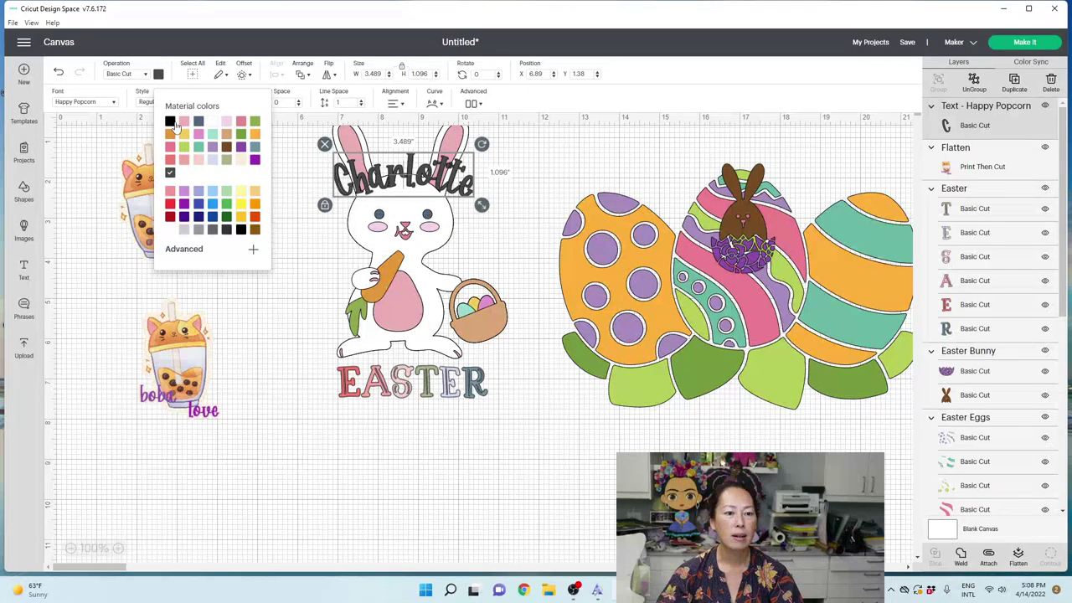
pyautogui.click(171, 149)
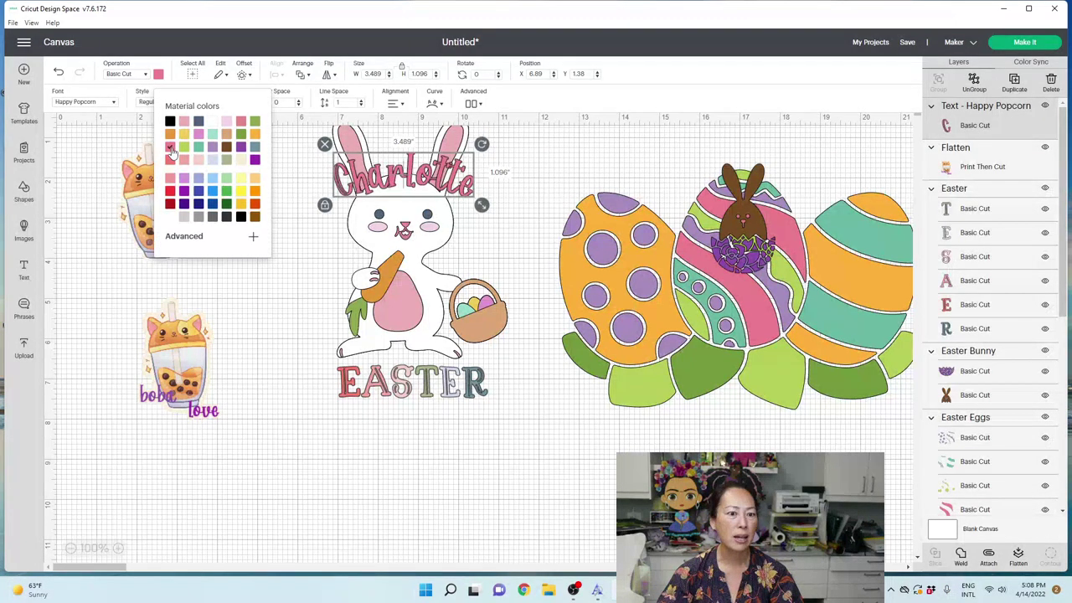
# Create a 0.05 in offset around the name with rounded corners and color the offset light pink
pyautogui.click(243, 77)
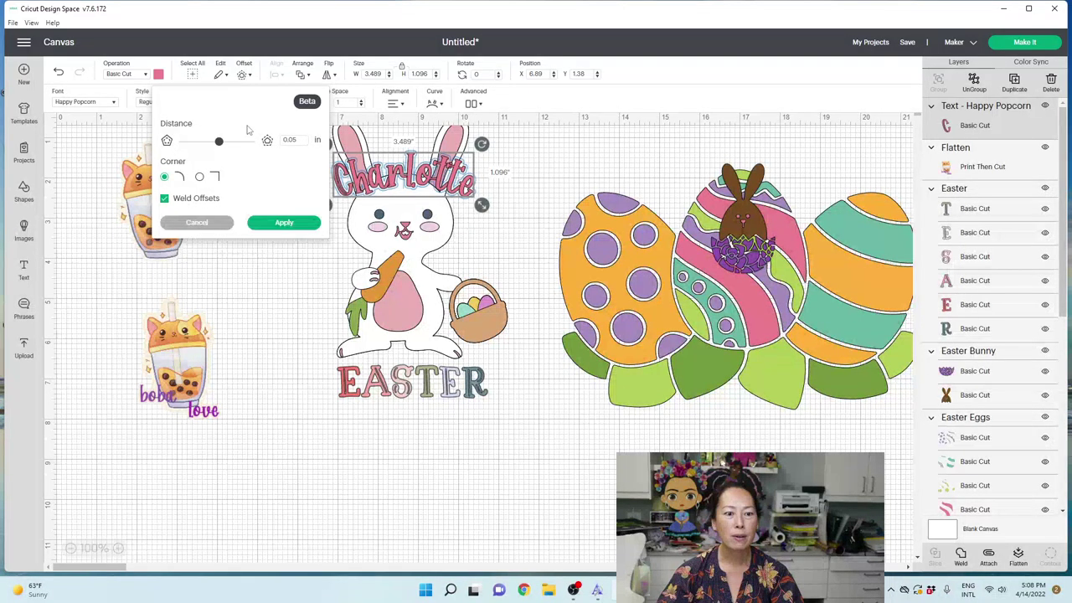
pyautogui.click(270, 223)
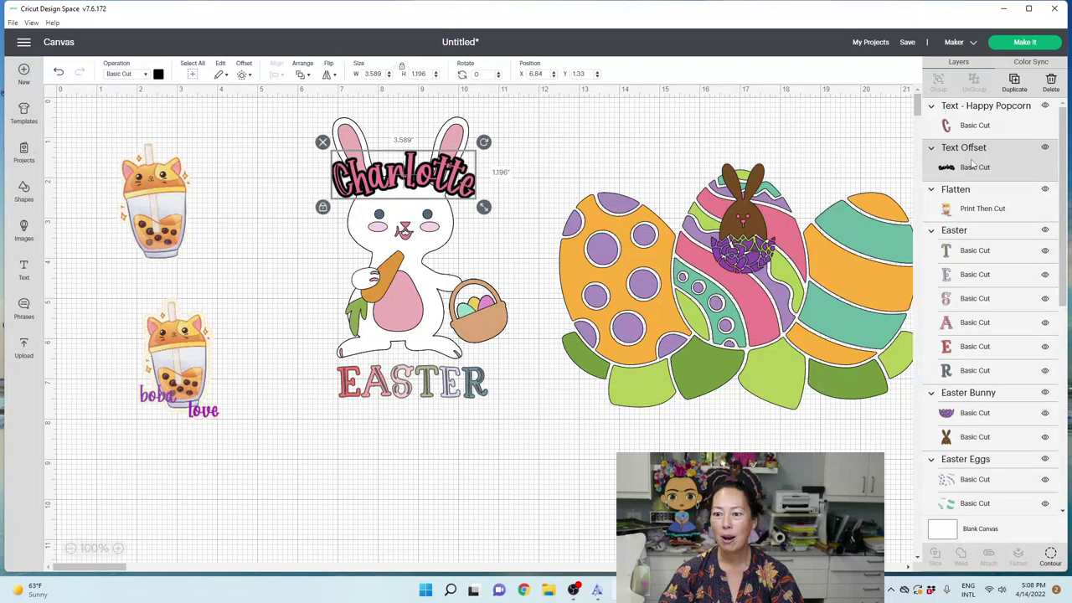
pyautogui.click(158, 74)
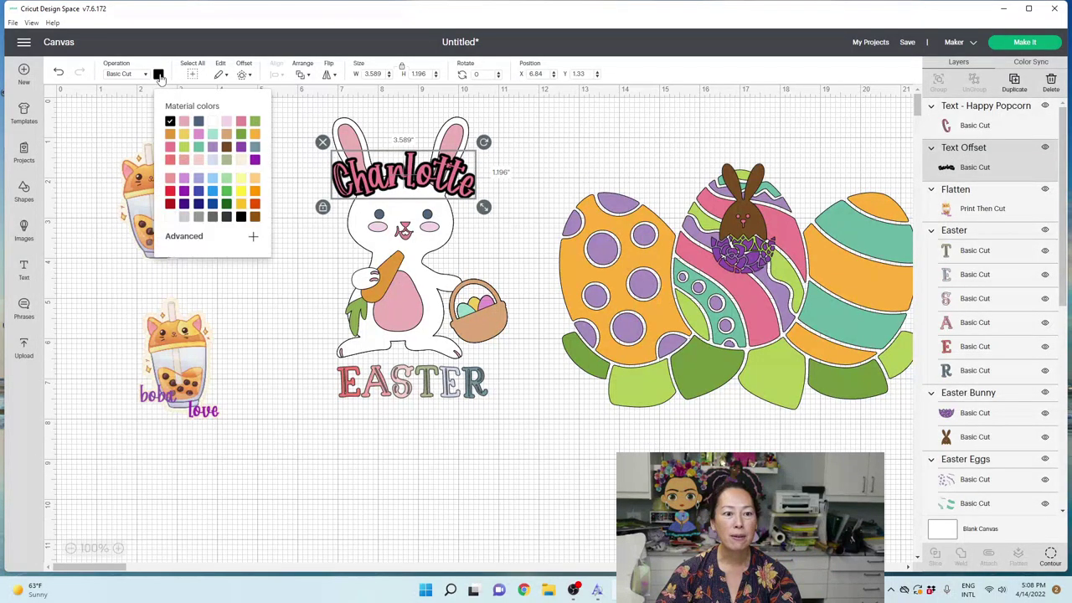
pyautogui.click(185, 122)
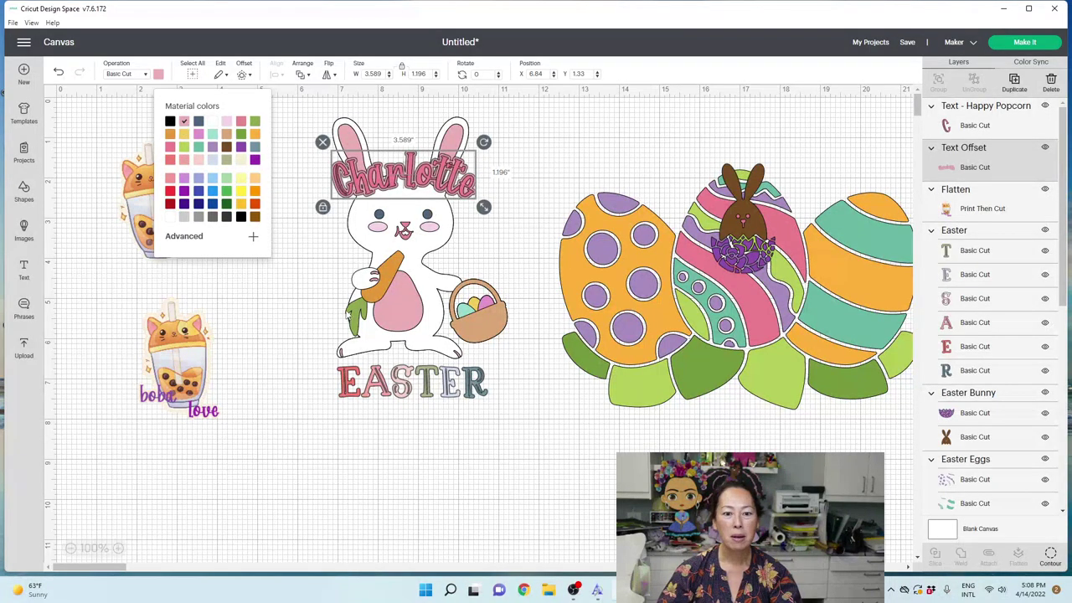
# Move the EASTER lettering up over the bunny's feet, to about X 6.73, Y 6.08
pyautogui.click(339, 420)
pyautogui.moveTo(476, 389); pyautogui.dragTo(467, 362)
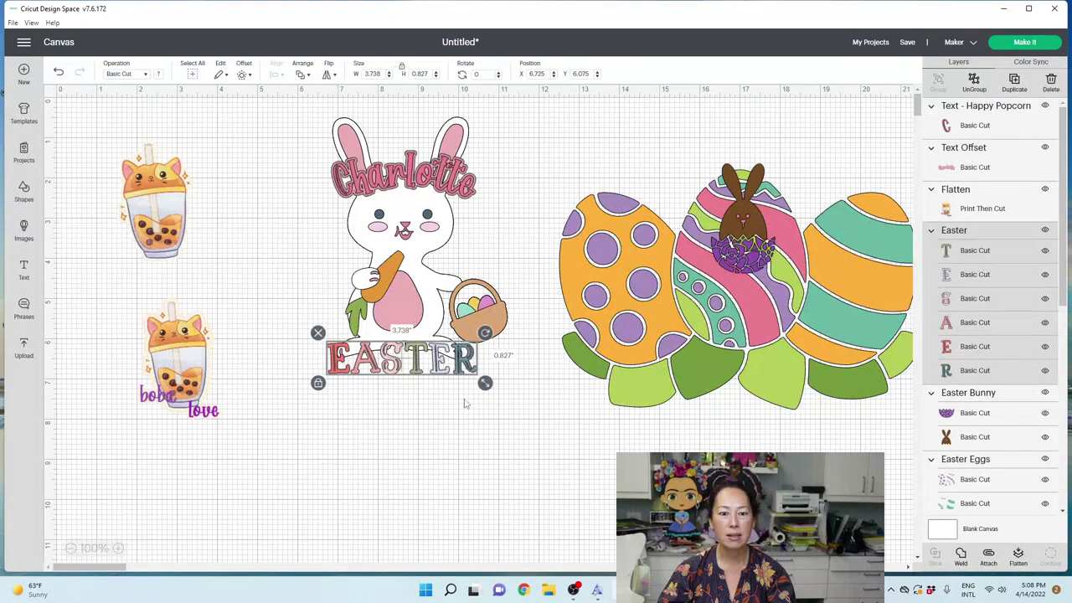
pyautogui.click(465, 404)
# Create a welded 0.05 in offset around the bunny, name and EASTER lettering together, and color it cream
pyautogui.moveTo(513, 407); pyautogui.dragTo(308, 150)
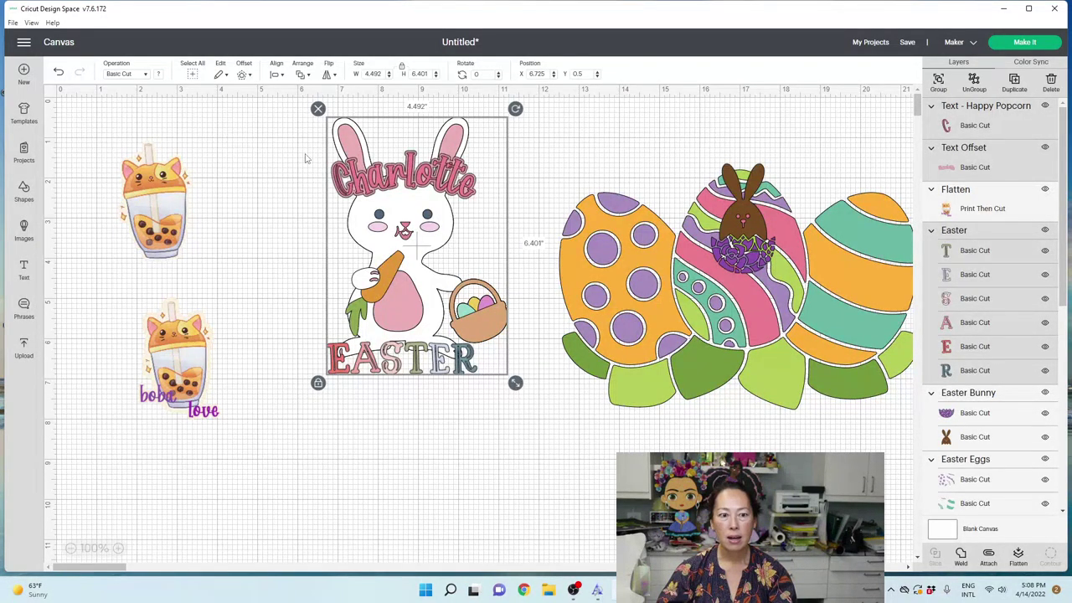
pyautogui.click(245, 76)
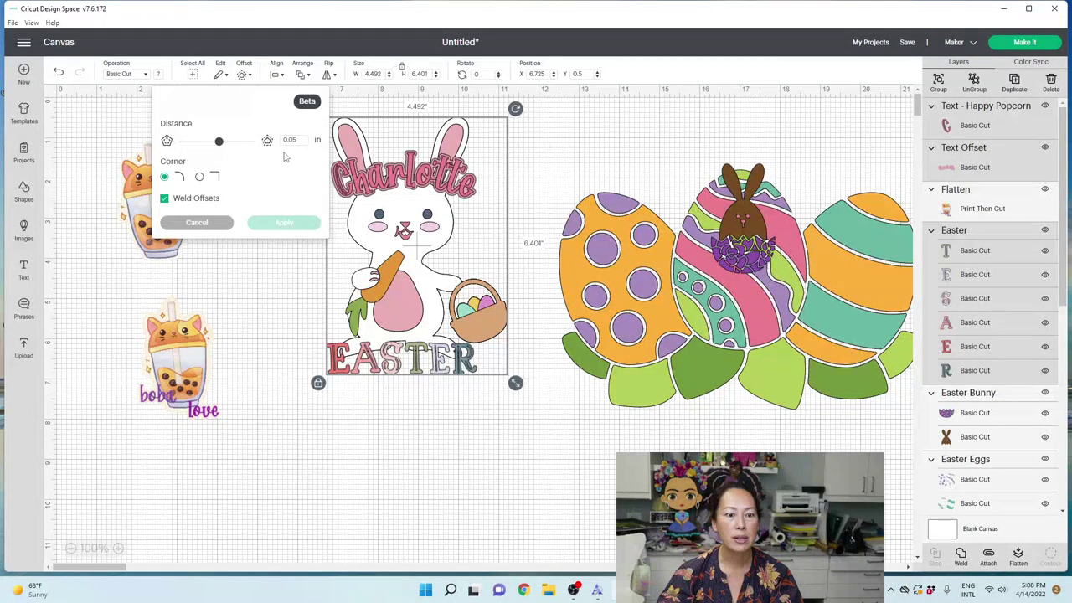
pyautogui.click(282, 223)
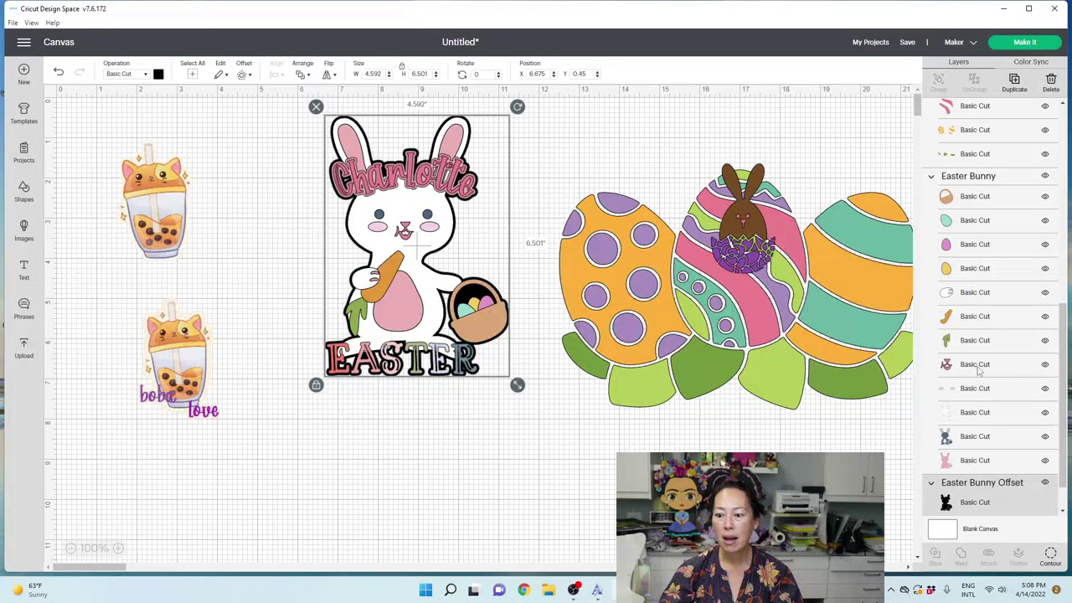
pyautogui.click(159, 75)
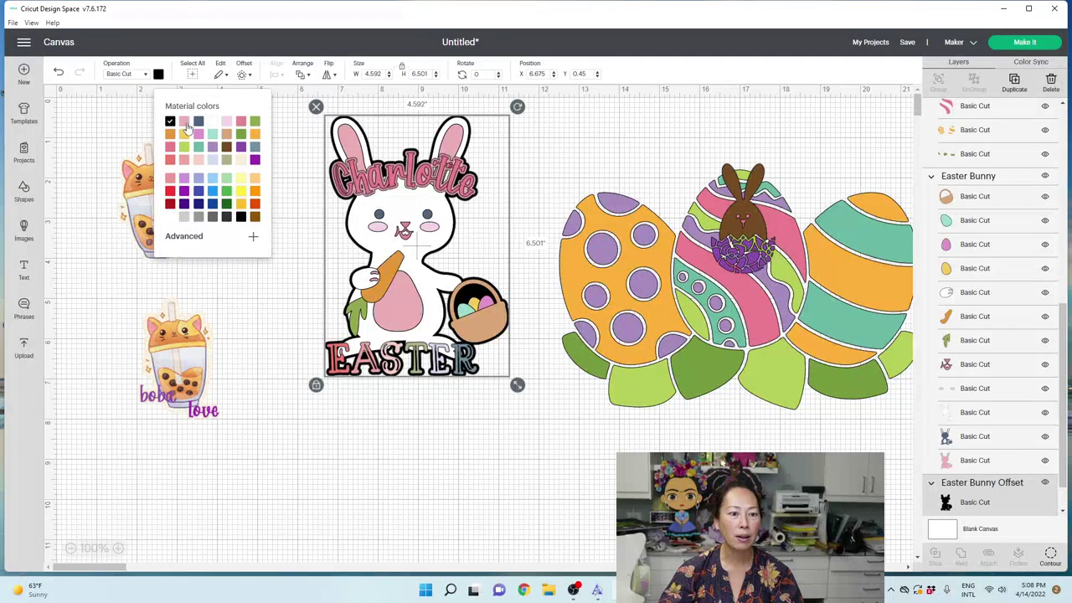
pyautogui.click(242, 161)
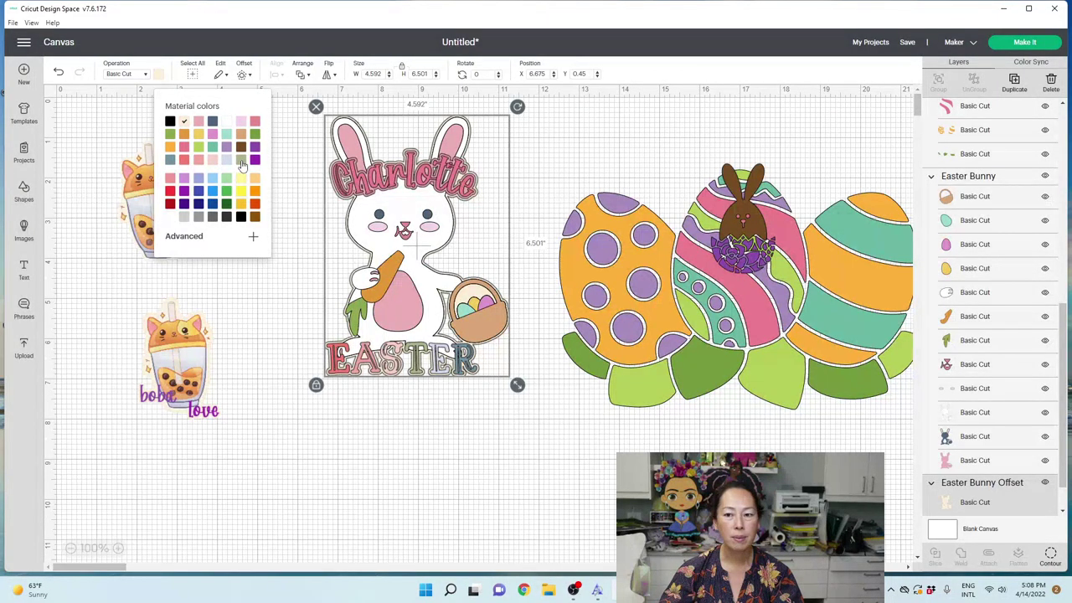
pyautogui.click(436, 404)
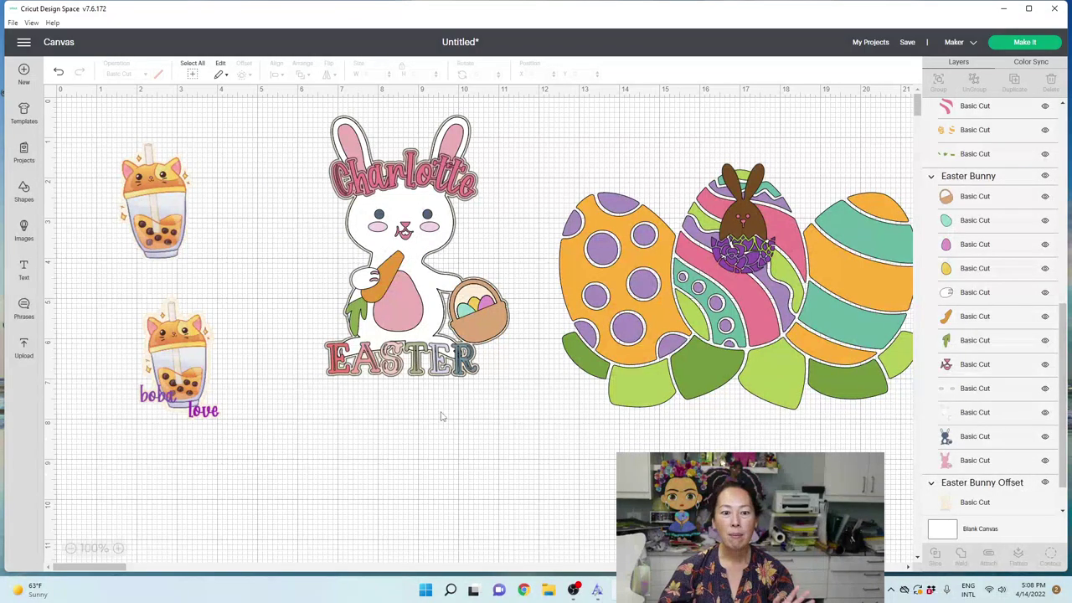
# Flatten the bunny, name, lettering and offset into one printable image and shrink it to about 2.66 inches wide
pyautogui.moveTo(478, 422); pyautogui.dragTo(314, 155)
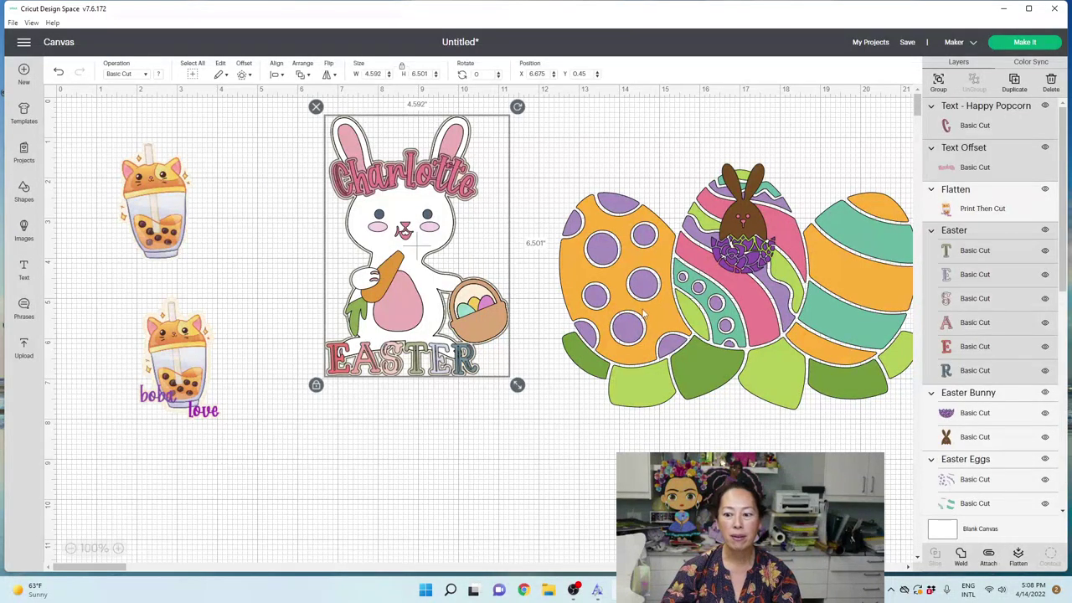
pyautogui.click(1018, 555)
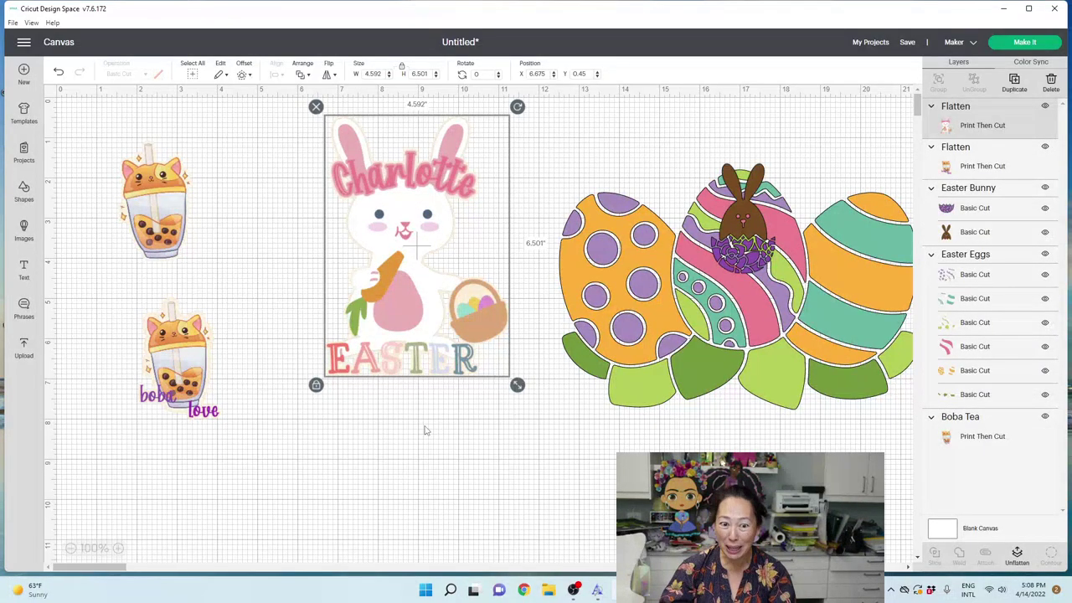
pyautogui.moveTo(518, 384); pyautogui.dragTo(439, 275)
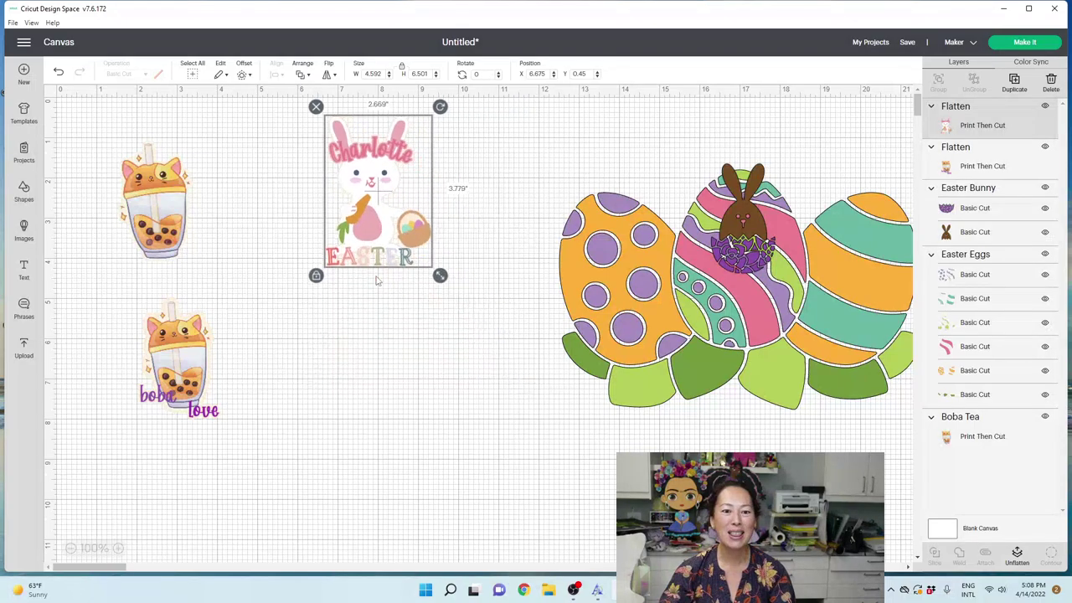
# Delete the Easter eggs and brown bunny, and move the flattened bunny sticker to about X 6.51, Y 1.48
pyautogui.moveTo(879, 410); pyautogui.dragTo(604, 166)
pyautogui.press('Delete')
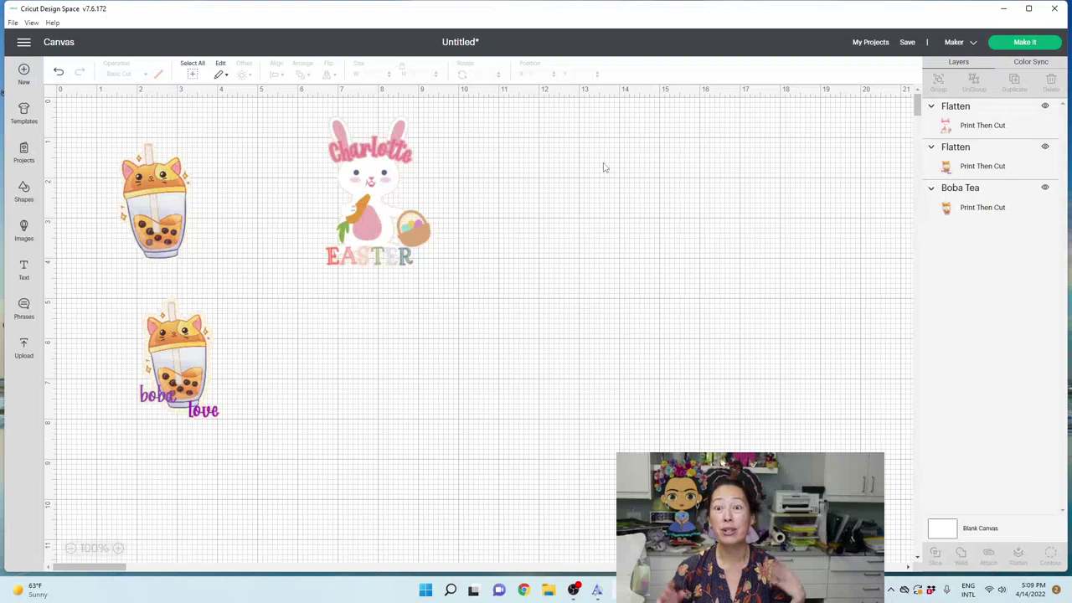
pyautogui.moveTo(357, 212); pyautogui.dragTo(350, 252)
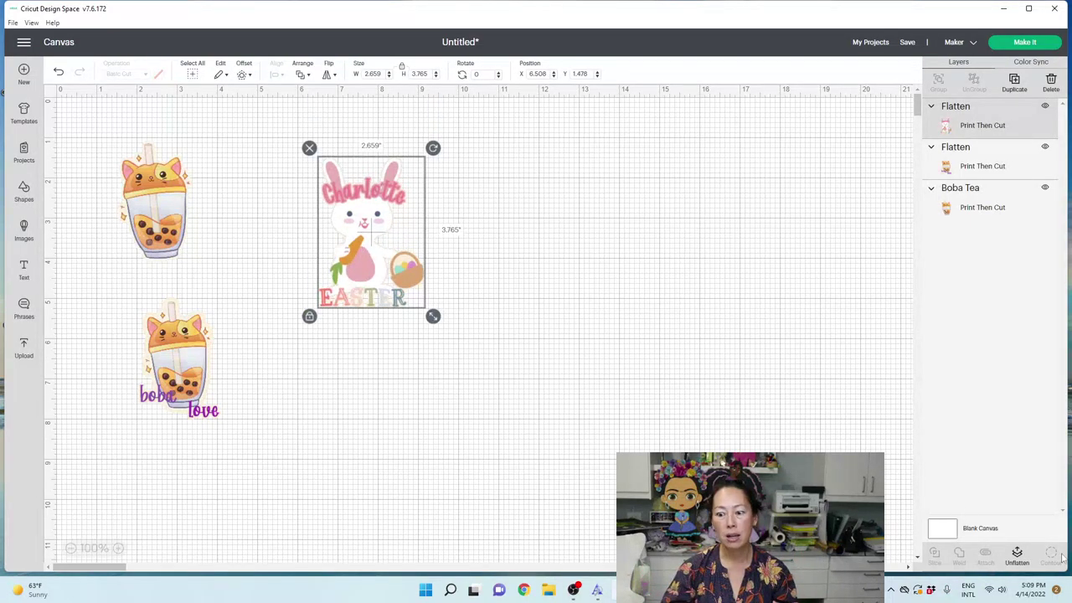
# Unflatten the bunny sticker and enlarge all its layers together to about 5.85 by 8.29 inches
pyautogui.click(1017, 555)
pyautogui.click(438, 244)
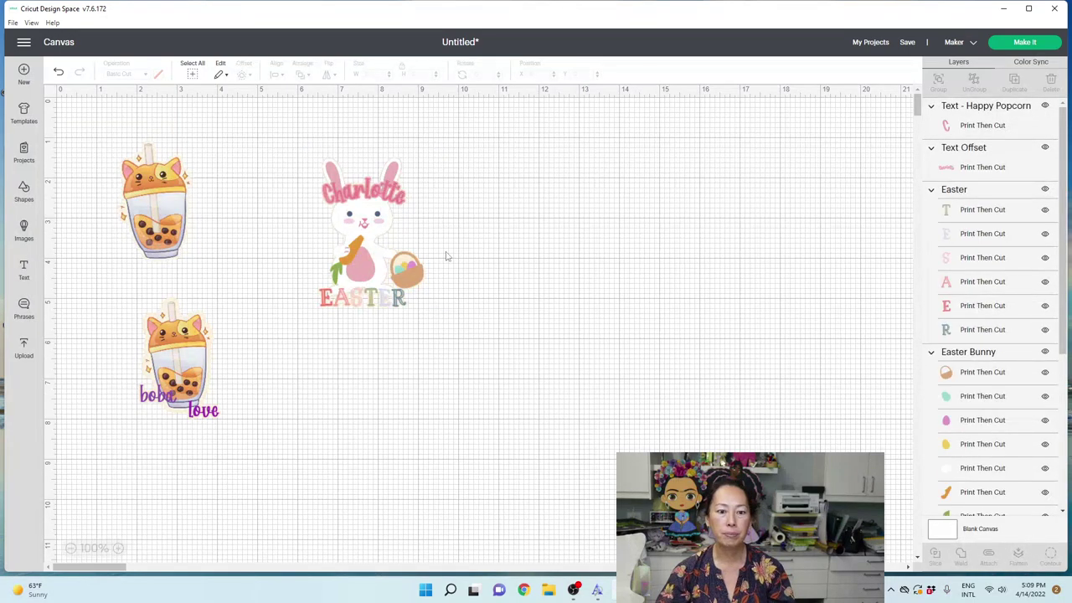
pyautogui.moveTo(478, 338); pyautogui.dragTo(317, 159)
pyautogui.moveTo(446, 336); pyautogui.dragTo(563, 499)
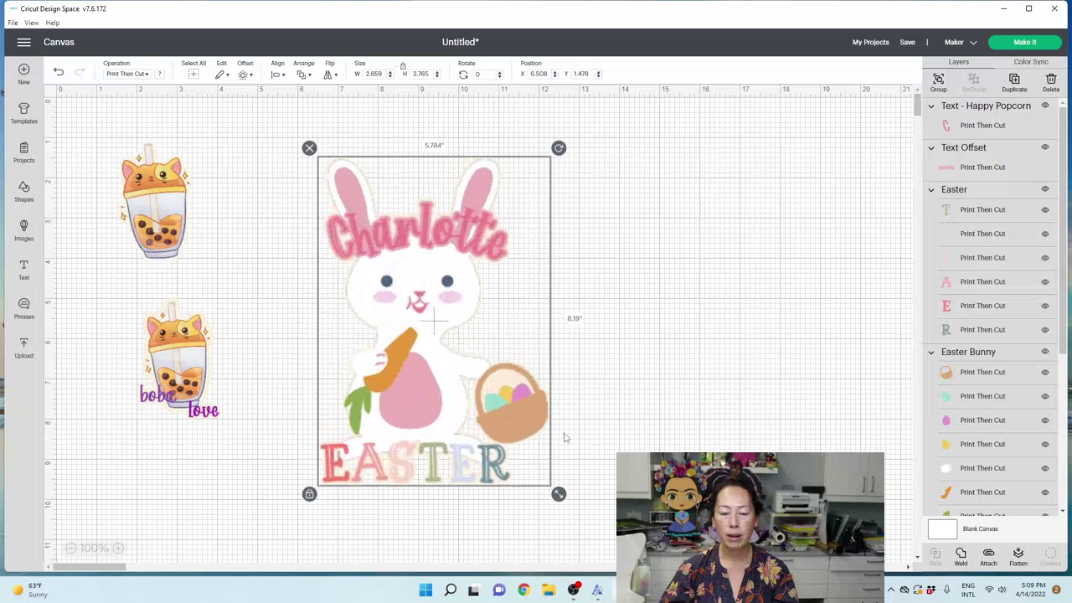
pyautogui.click(621, 372)
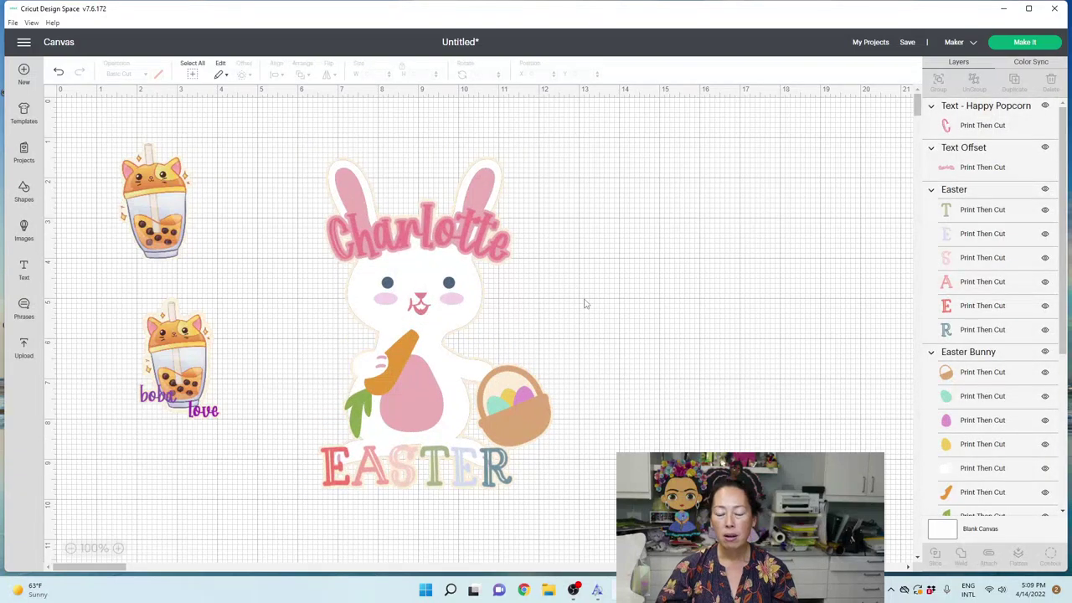
# Examine the unflattened sticker's layers, selecting the whole design, the Easter lettering group and the Easter Bunny group
pyautogui.moveTo(550, 501); pyautogui.dragTo(360, 221)
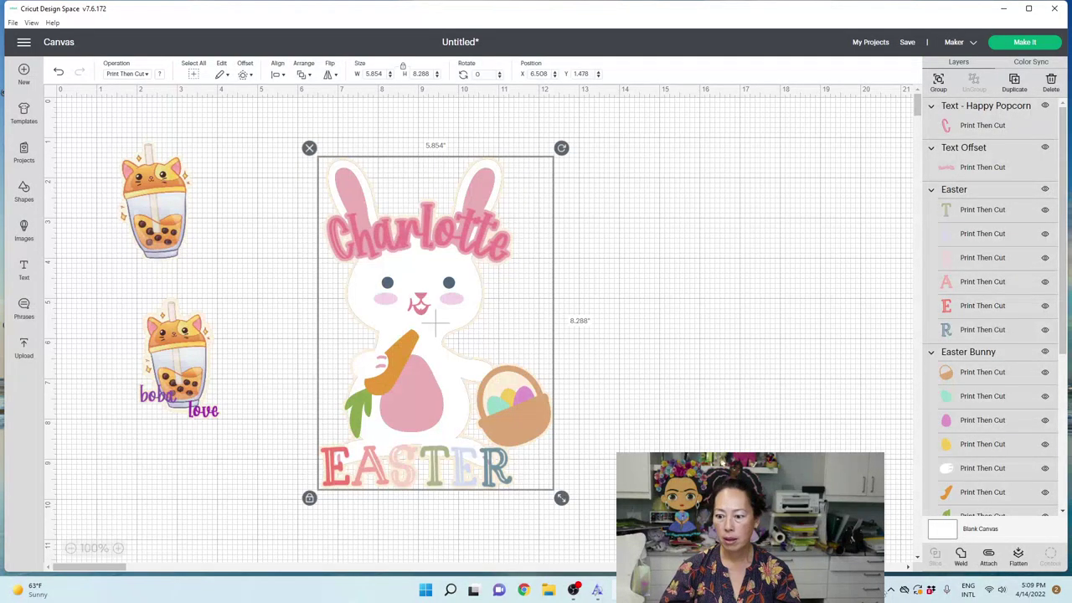
pyautogui.click(984, 352)
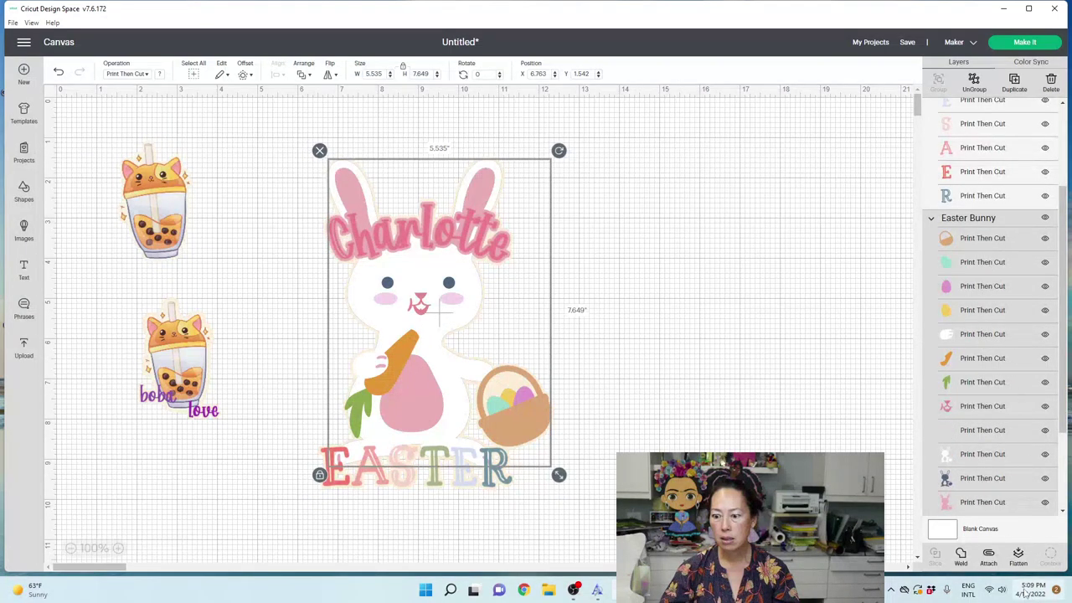
pyautogui.click(615, 267)
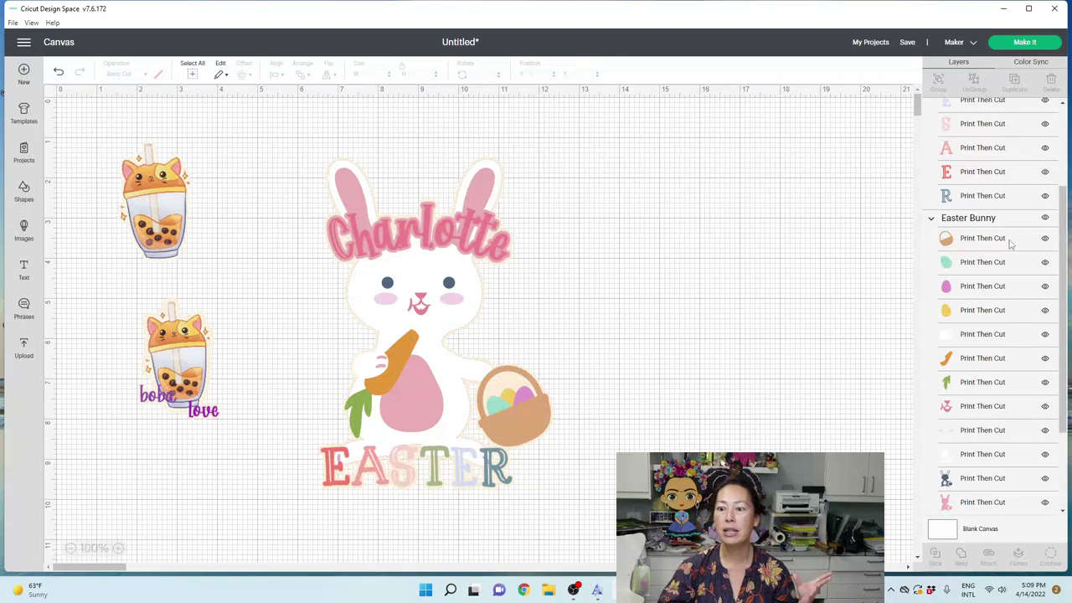
pyautogui.moveTo(563, 505); pyautogui.dragTo(327, 169)
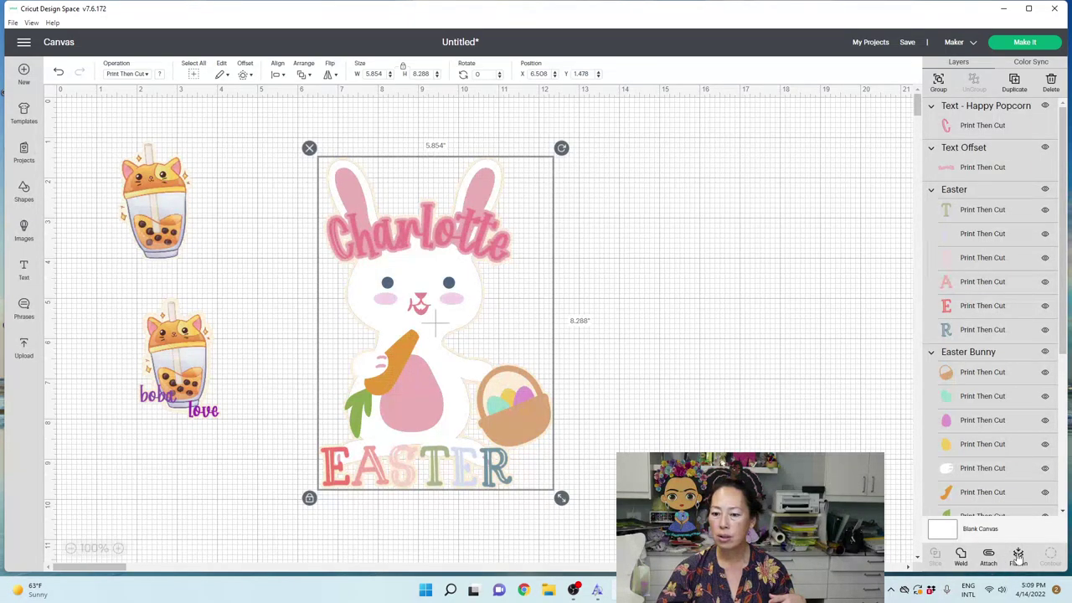
pyautogui.click(974, 195)
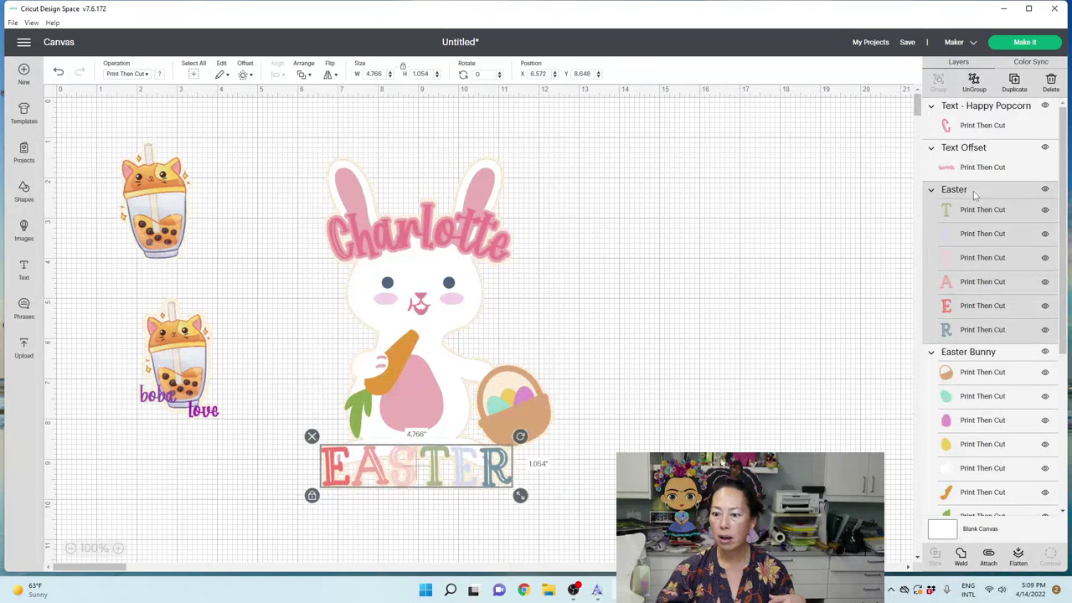
pyautogui.click(983, 359)
pyautogui.scroll(-2, 981, 360)
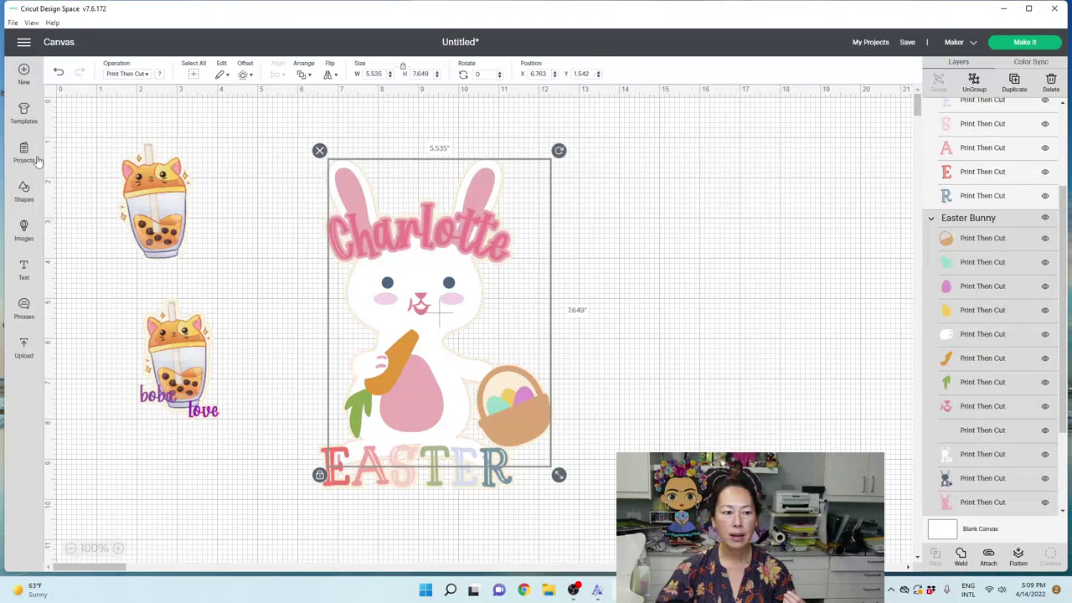
# Search the image library for easter, add the bow-topped basket of polka-dot eggs, and place it at about X 13.78, Y 0.86
pyautogui.click(23, 233)
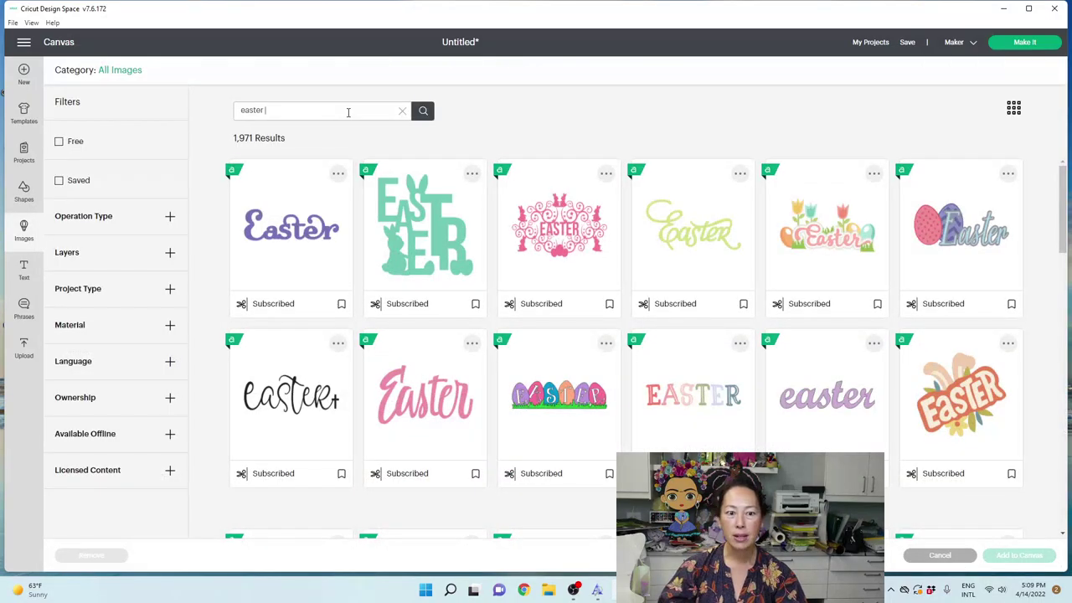
pyautogui.scroll(-5, 553, 322)
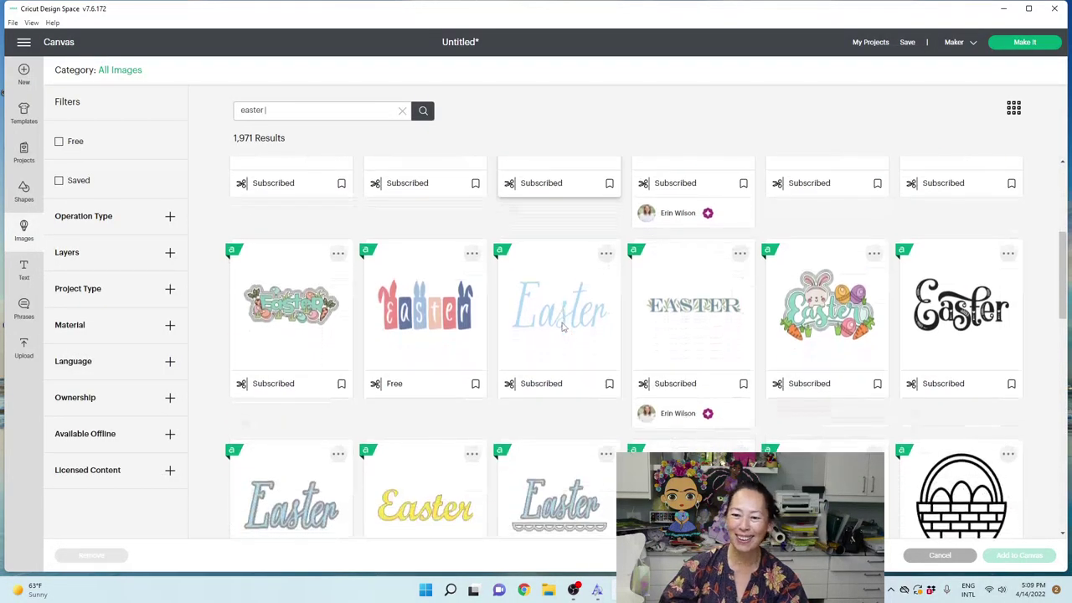
pyautogui.scroll(-5, 563, 326)
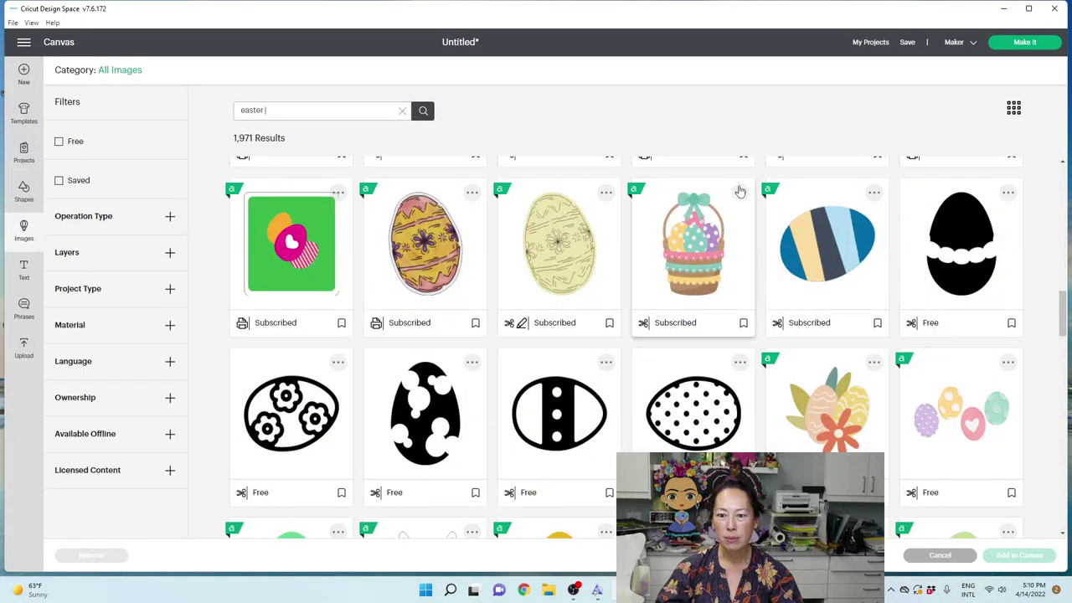
pyautogui.click(695, 270)
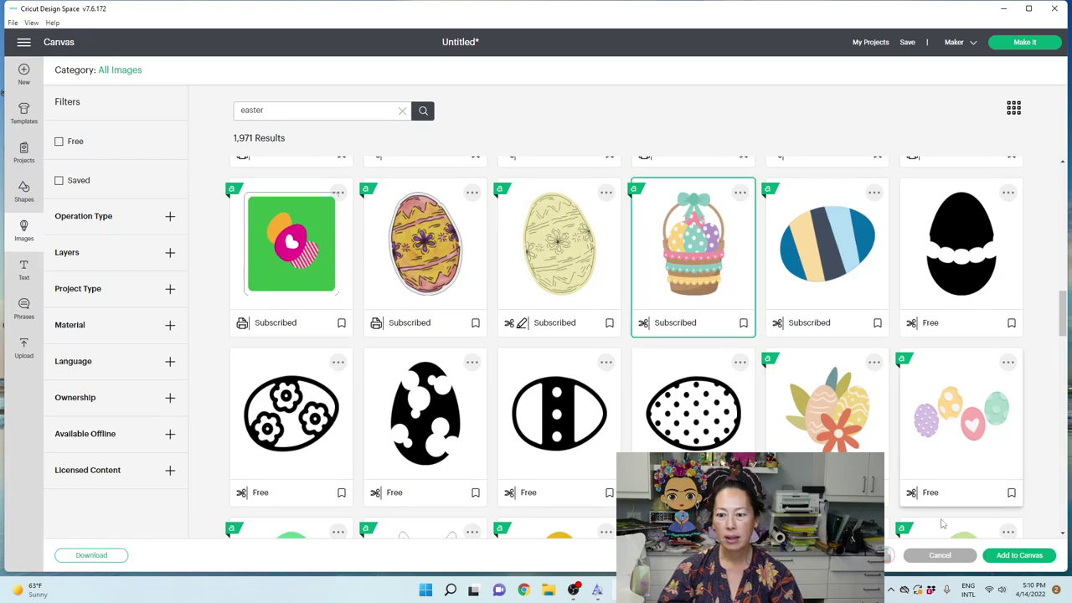
pyautogui.click(1015, 556)
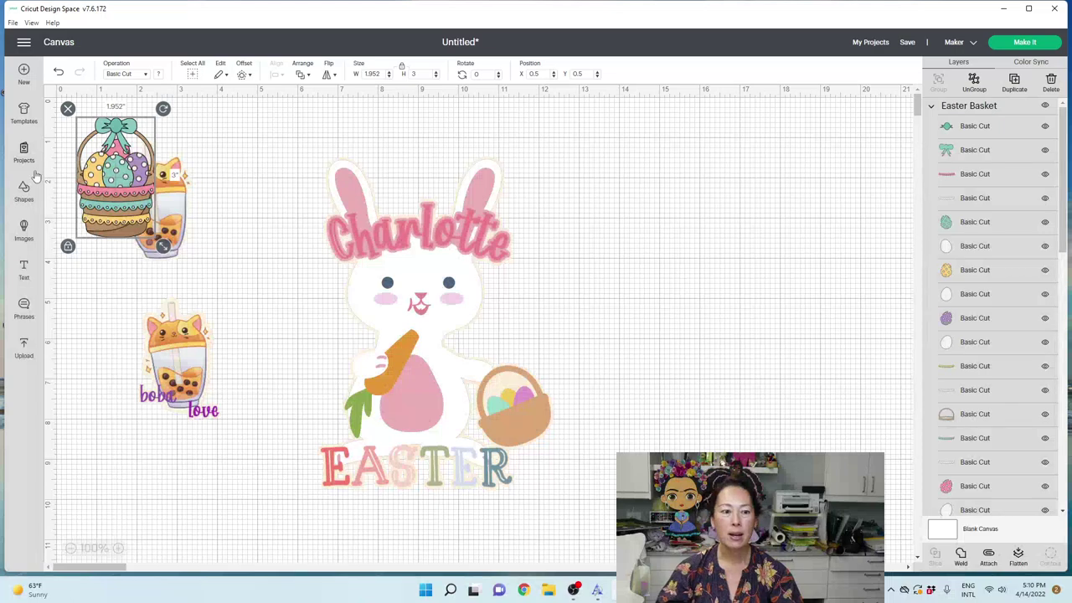
pyautogui.moveTo(122, 180); pyautogui.dragTo(652, 194)
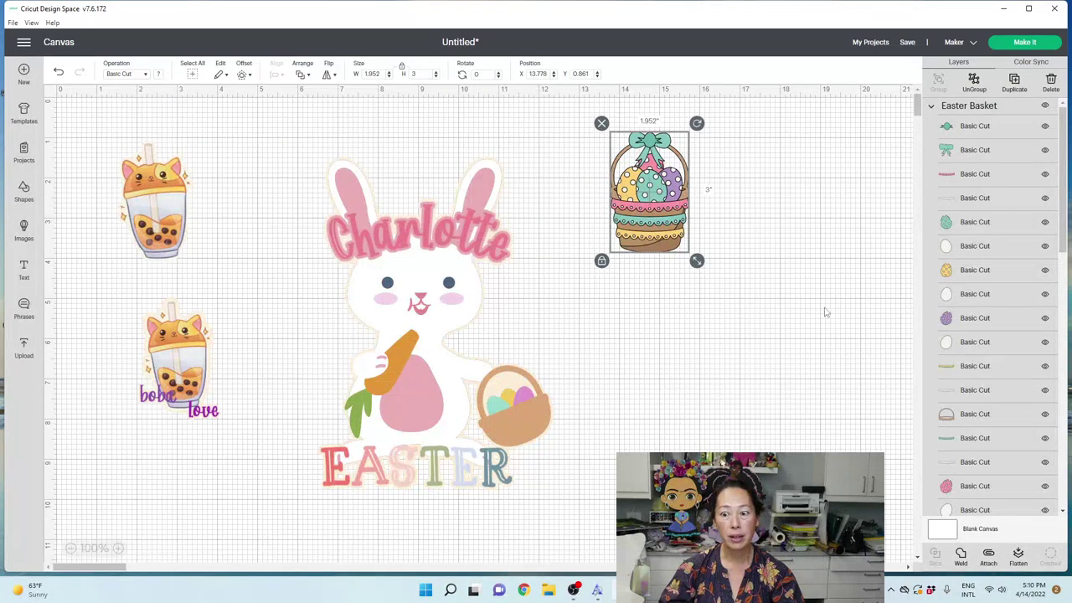
# Recolor the basket's polka-dot eggs: the teal one blue, the yellow one green, and the lavender one darker purple
pyautogui.click(948, 224)
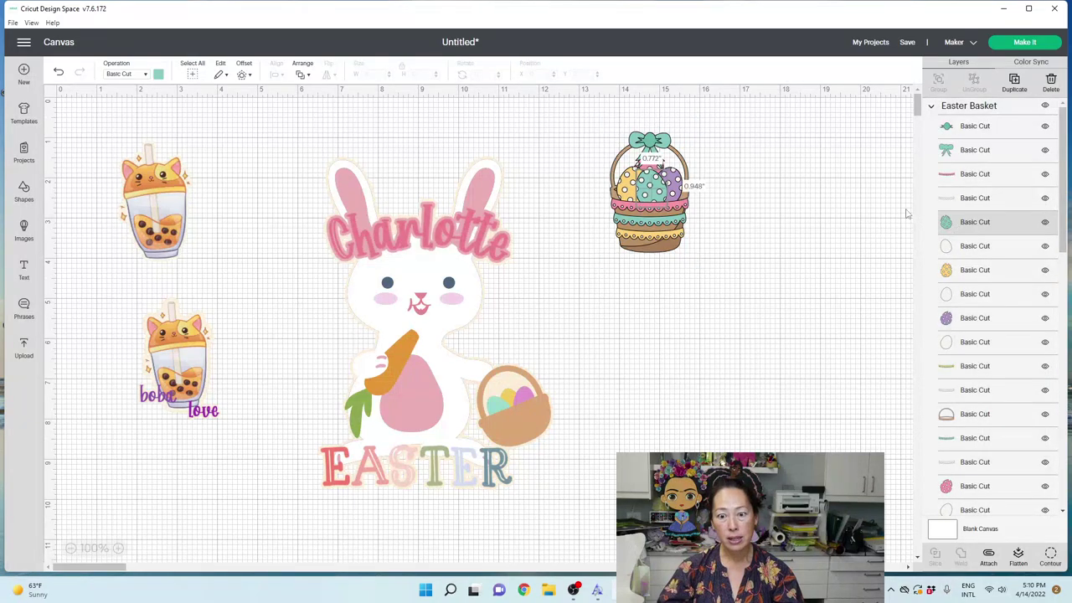
pyautogui.click(159, 74)
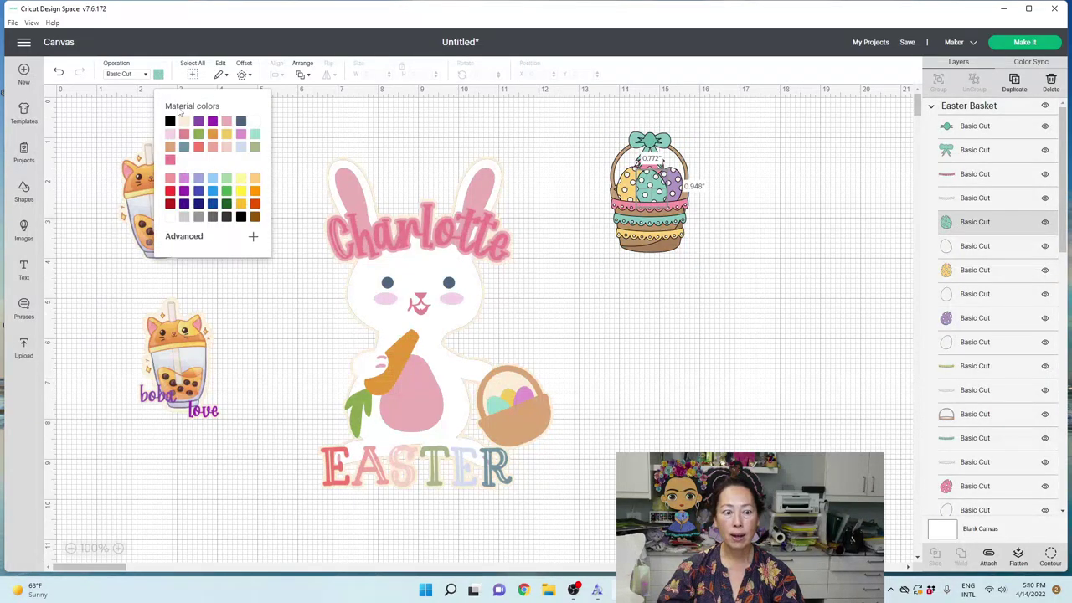
pyautogui.click(215, 193)
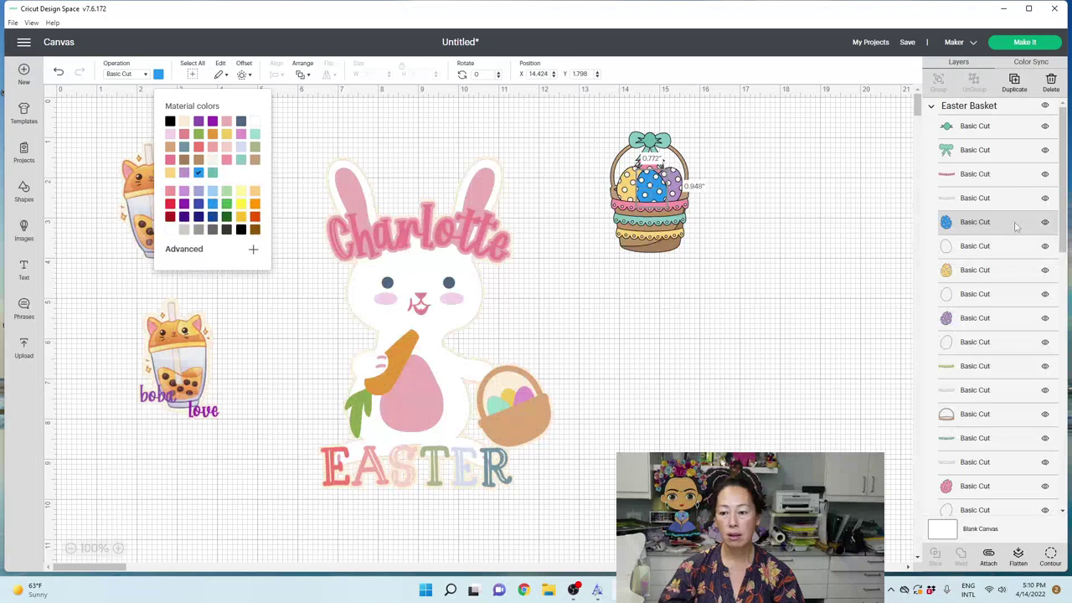
pyautogui.click(985, 275)
pyautogui.click(227, 204)
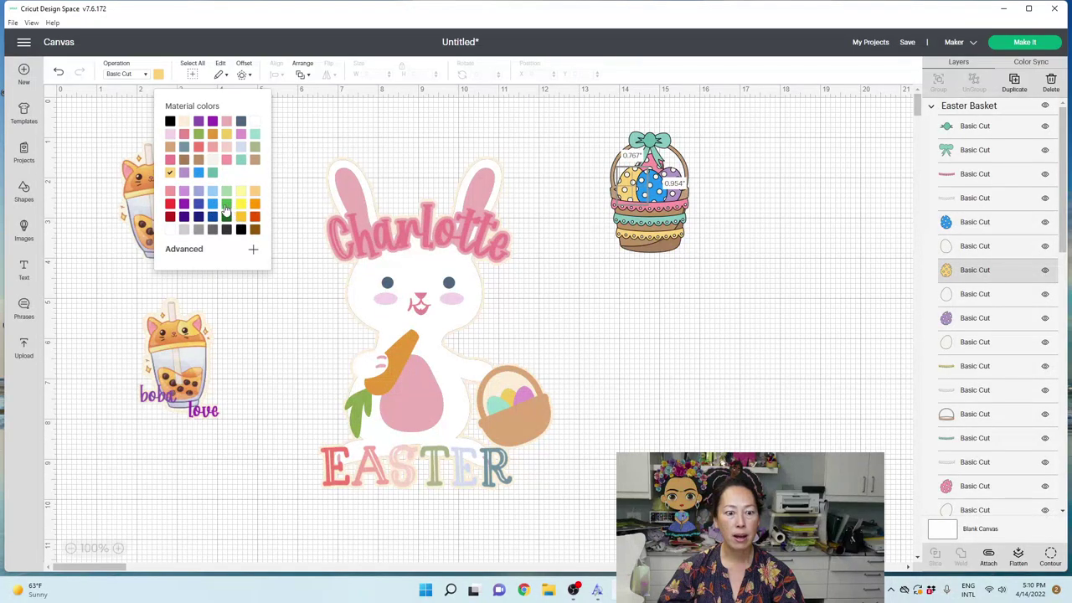
pyautogui.click(988, 326)
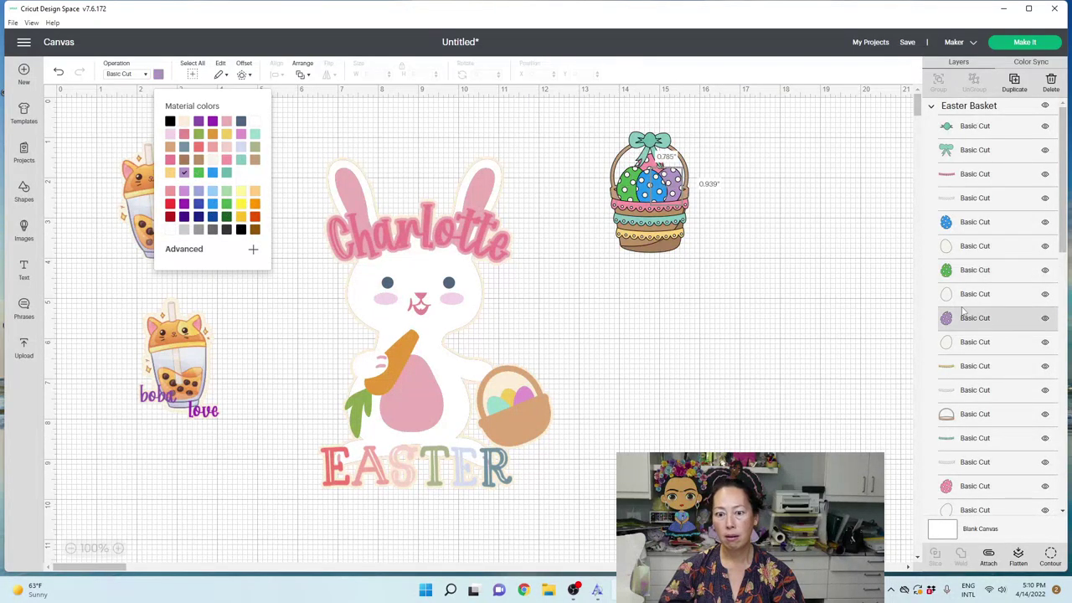
pyautogui.click(214, 122)
pyautogui.click(802, 175)
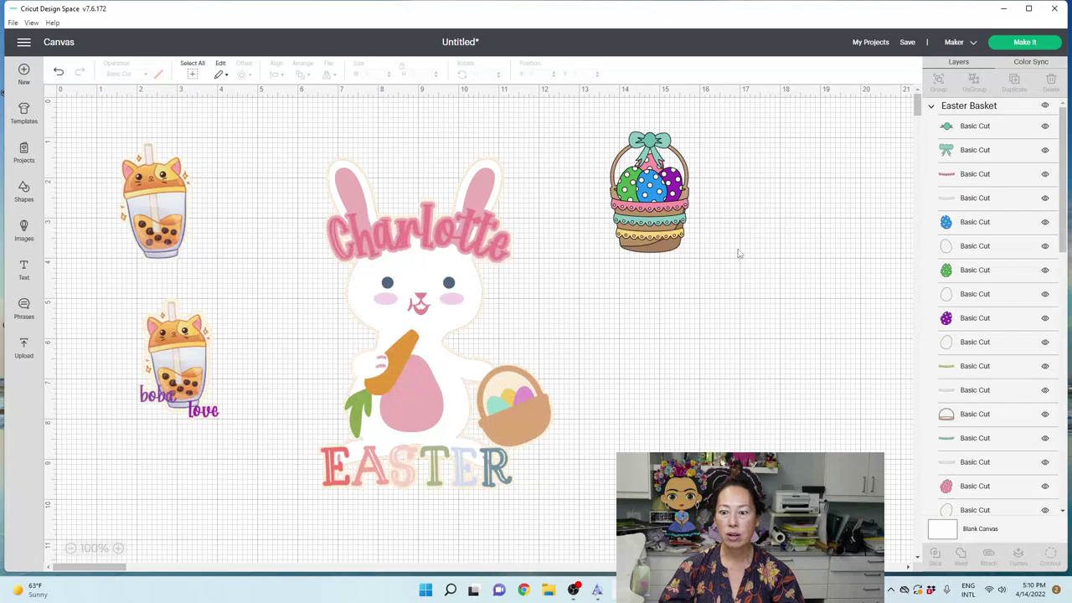
# Recolor the white egg layer beneath the purple egg, trying cream and settling on mint green
pyautogui.click(960, 350)
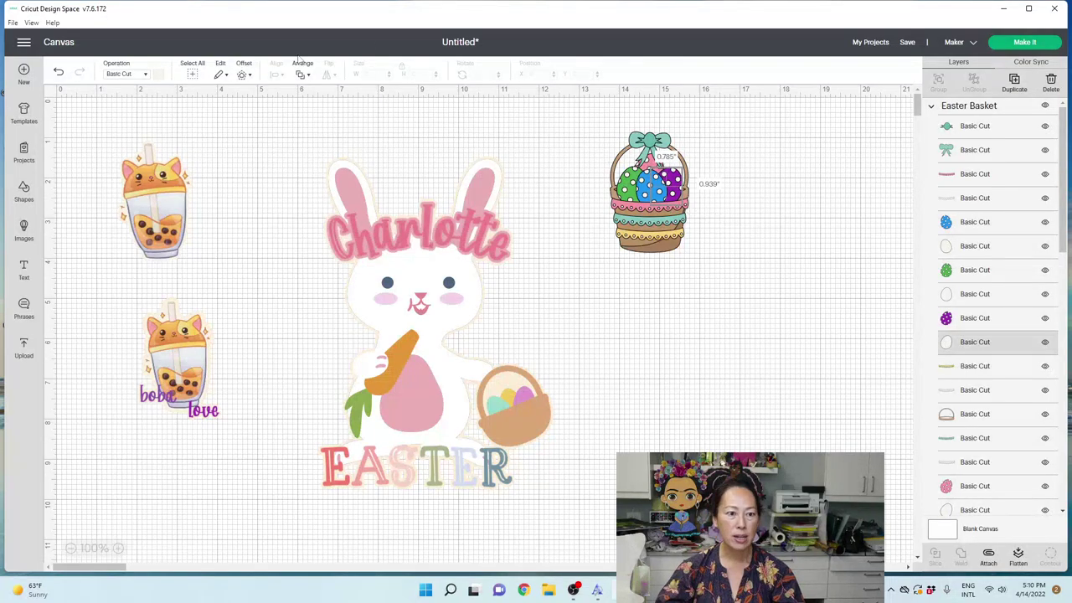
pyautogui.click(159, 76)
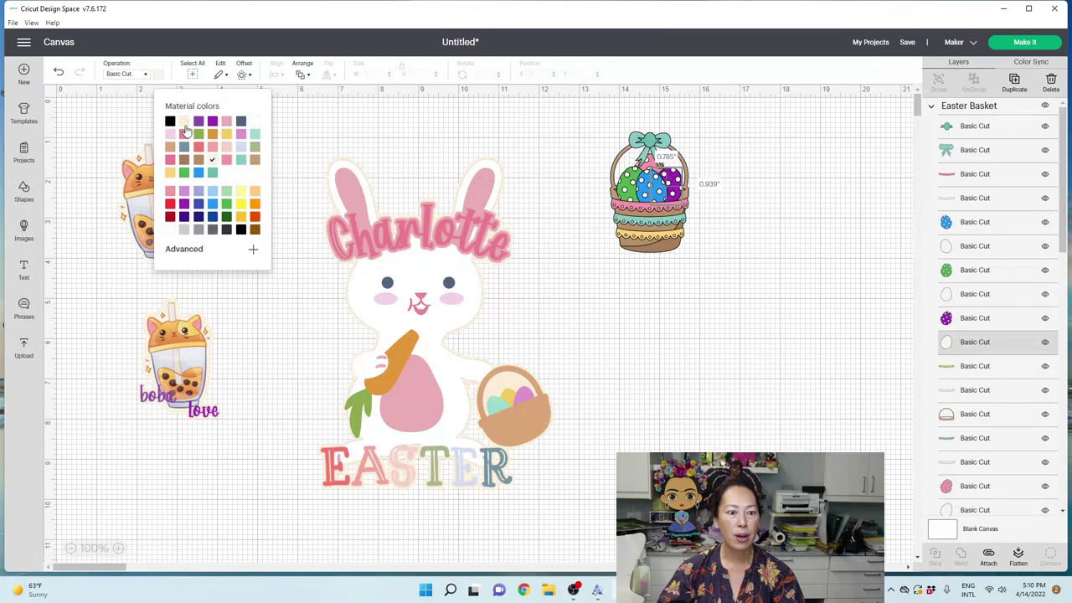
pyautogui.click(184, 122)
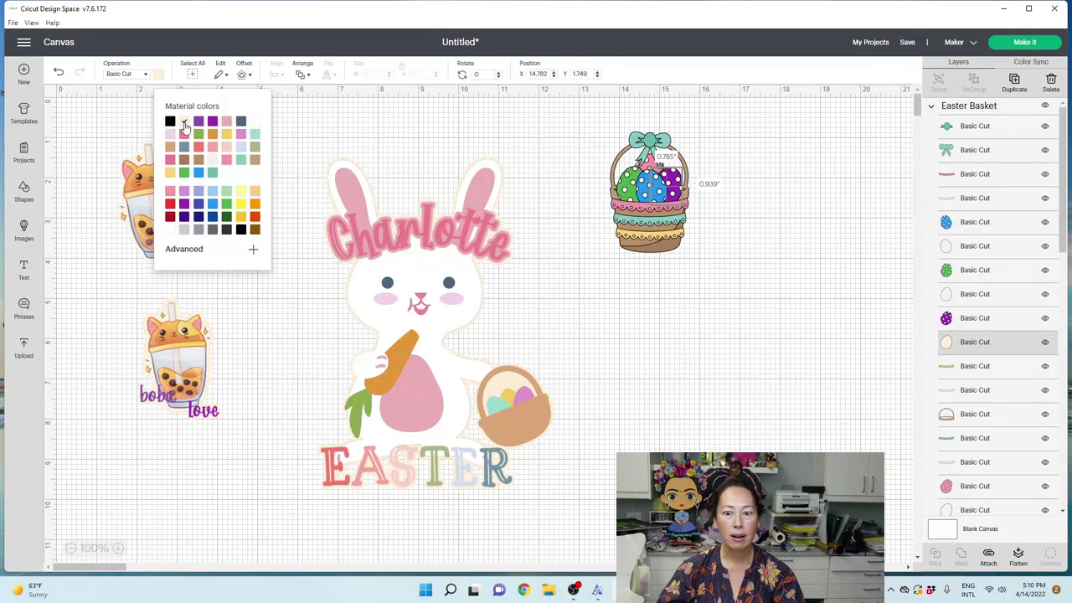
pyautogui.click(255, 135)
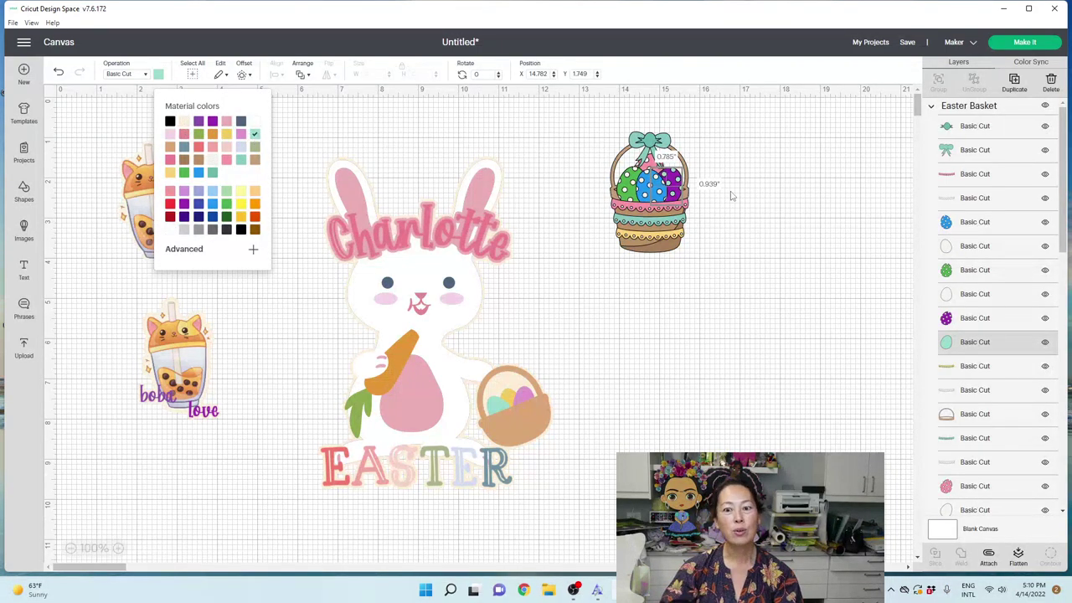
pyautogui.click(754, 271)
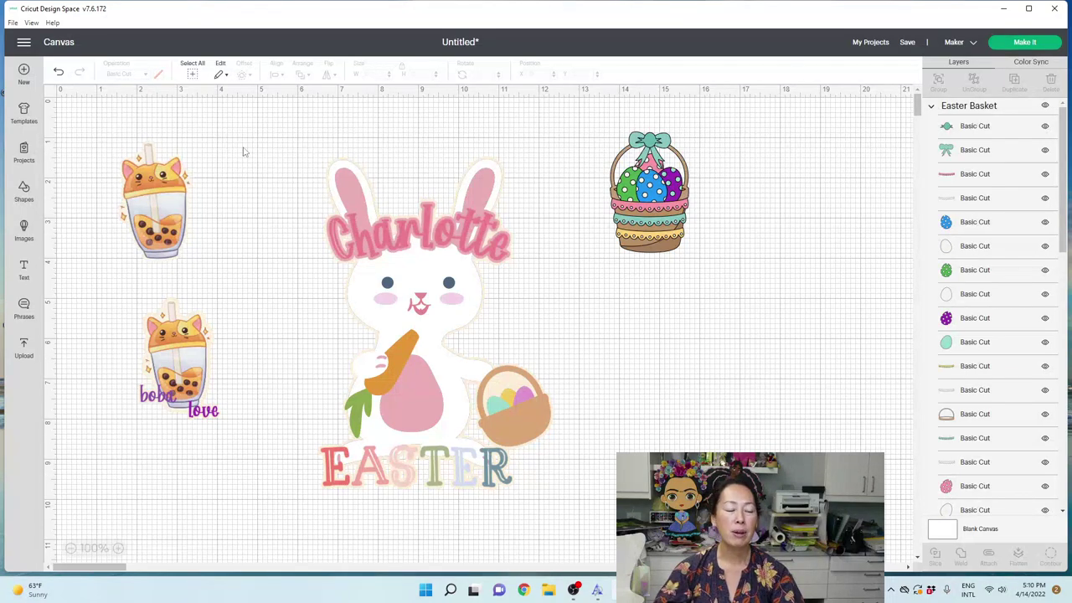
# Add the child's first name as Happy Popcorn text, shrink it to about 1.7 inches wide, and place it over the basket's base
pyautogui.click(25, 267)
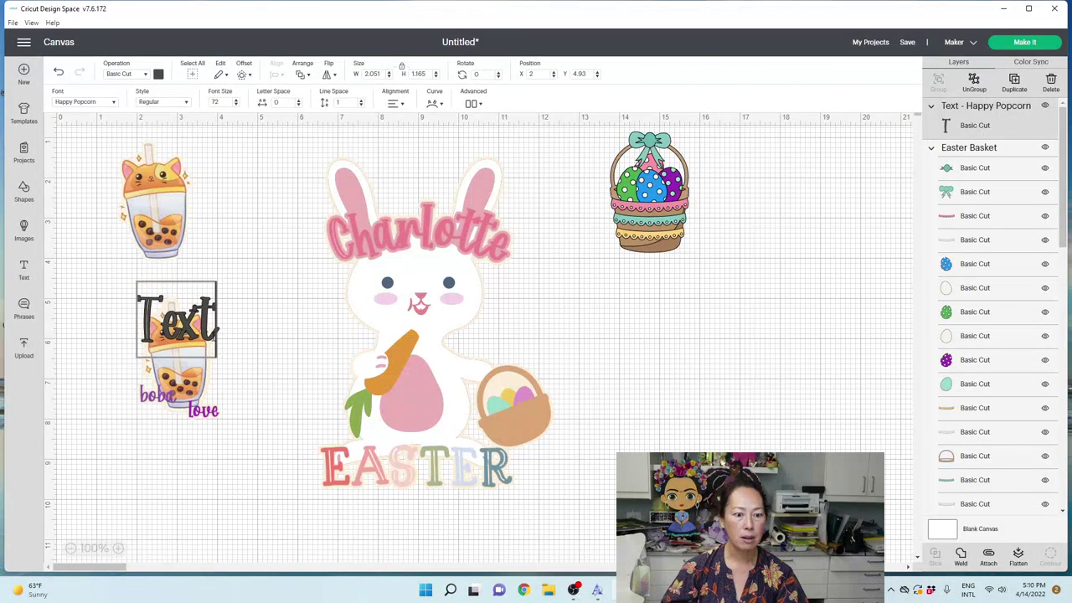
pyautogui.press('BackSpace')
pyautogui.press('BackSpace')
pyautogui.press('BackSpace')
pyautogui.press('BackSpace')
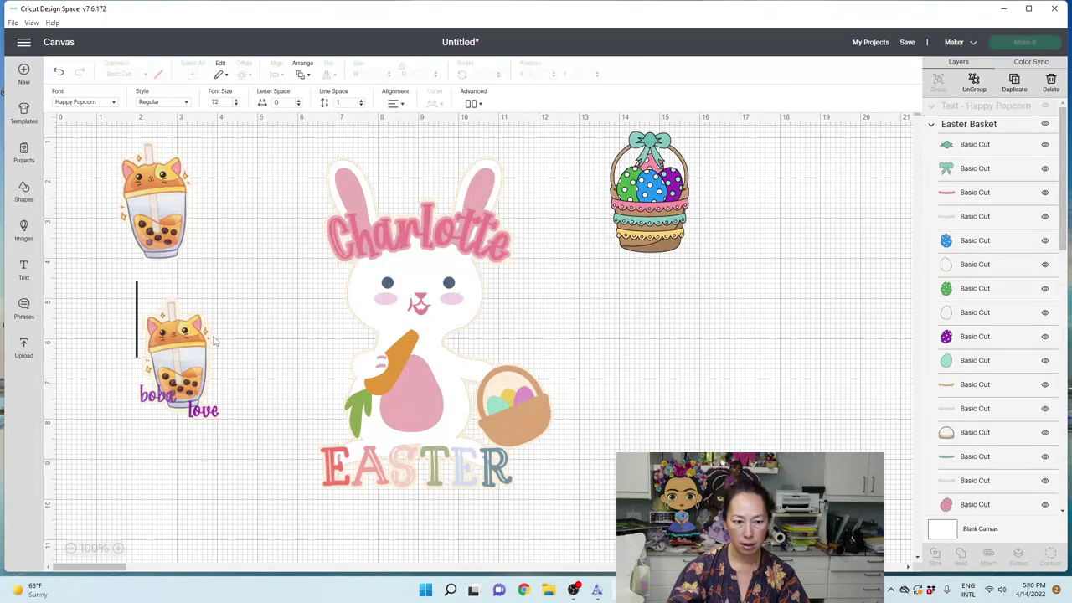
pyautogui.write('Charlotte')
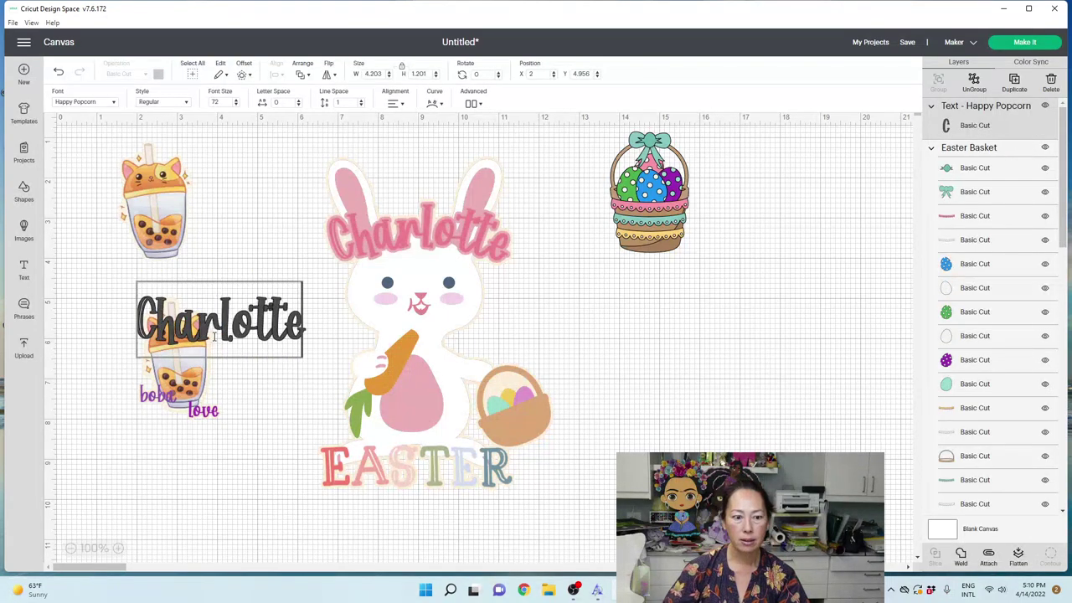
pyautogui.click(258, 329)
pyautogui.click(590, 334)
pyautogui.moveTo(266, 331); pyautogui.dragTo(669, 254)
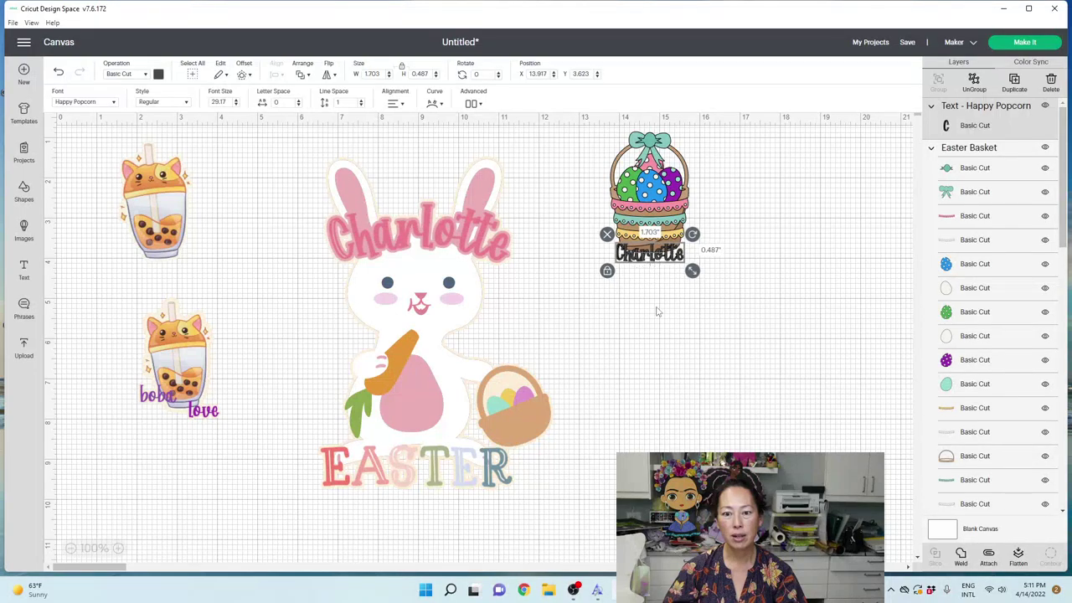
# Recolor the name on the basket purple
pyautogui.click(158, 74)
pyautogui.click(212, 121)
pyautogui.click(639, 310)
# Create a welded, rounded-corner offset of 0.05 in around the basket and name together
pyautogui.moveTo(737, 308); pyautogui.dragTo(604, 131)
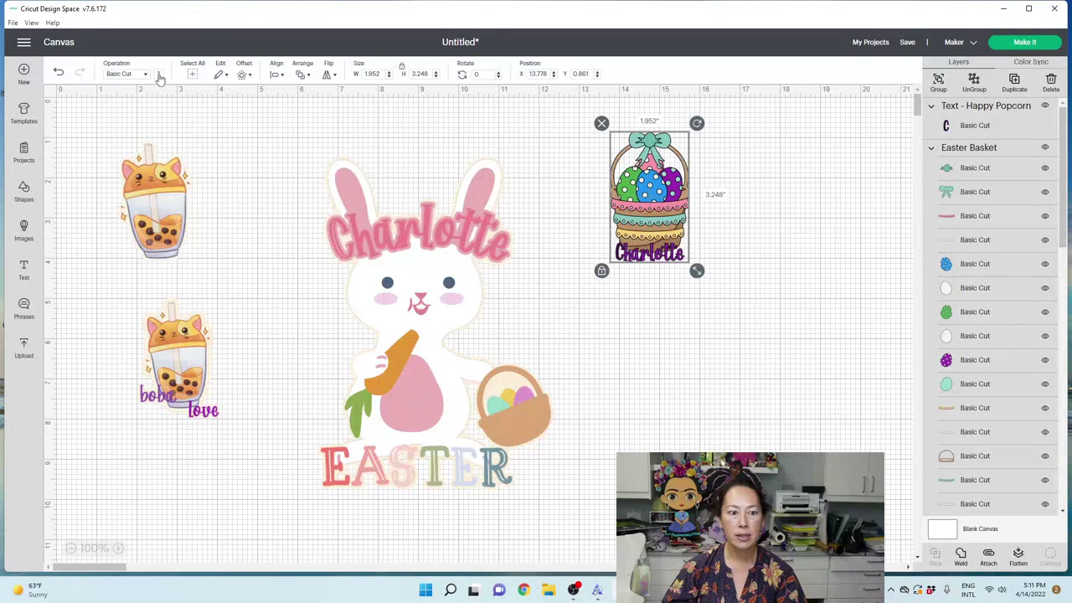
pyautogui.click(241, 75)
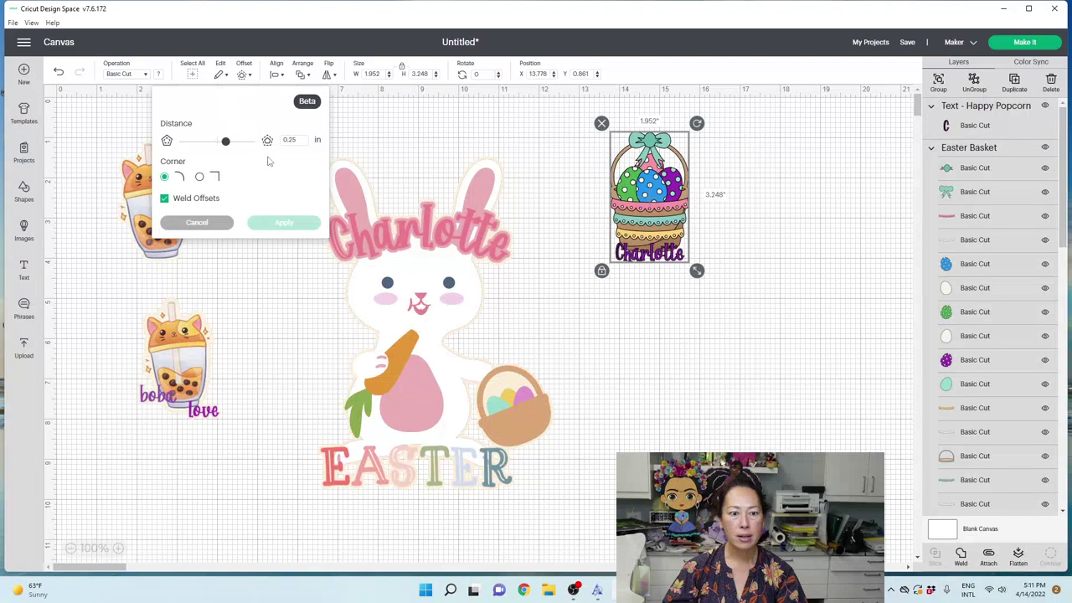
pyautogui.press('BackSpace')
pyautogui.write('0')
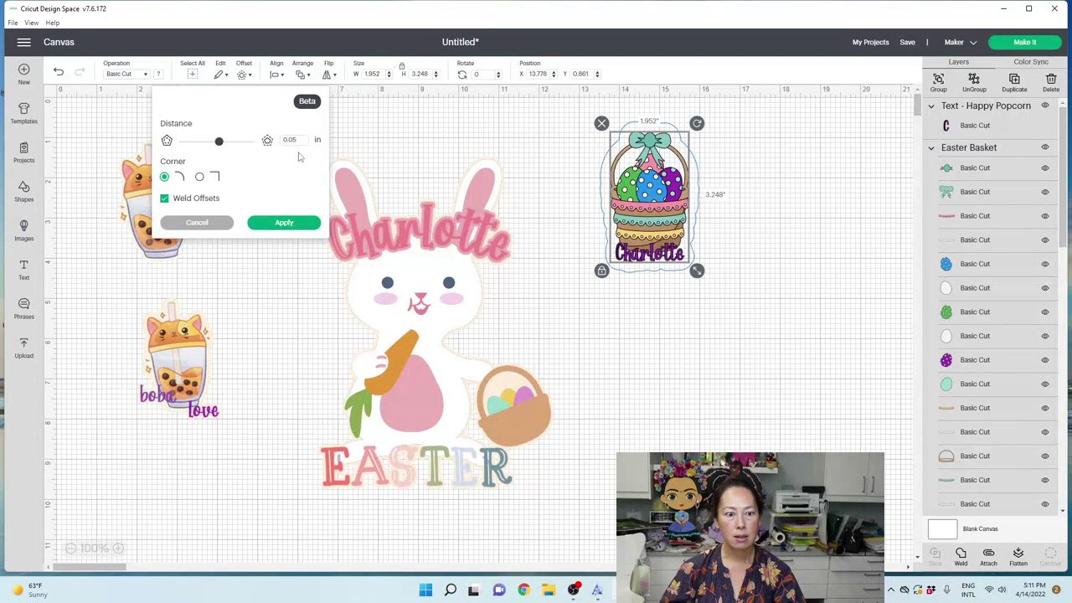
pyautogui.click(285, 222)
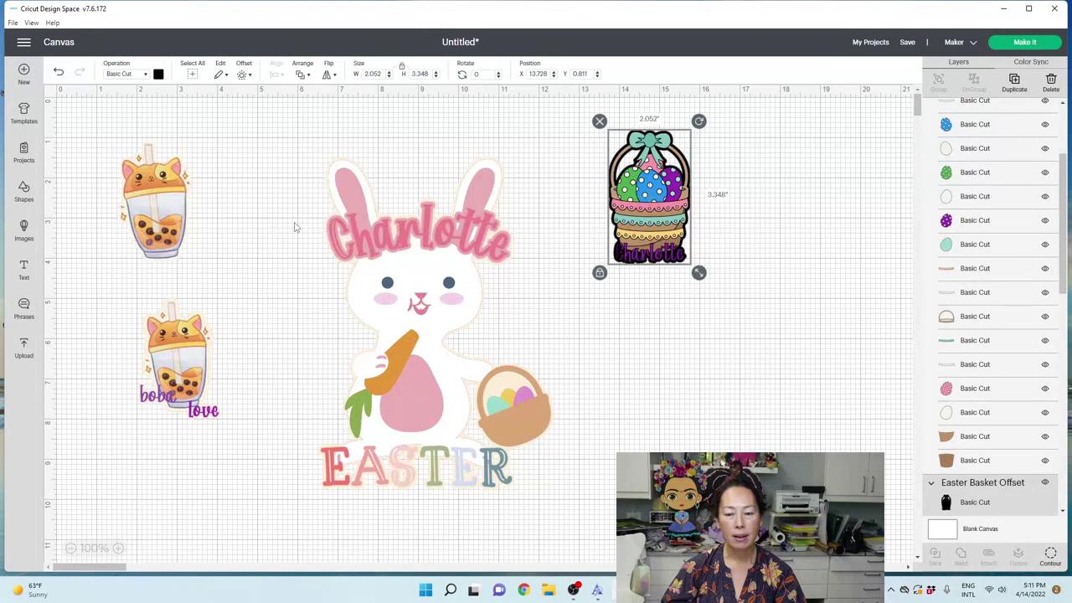